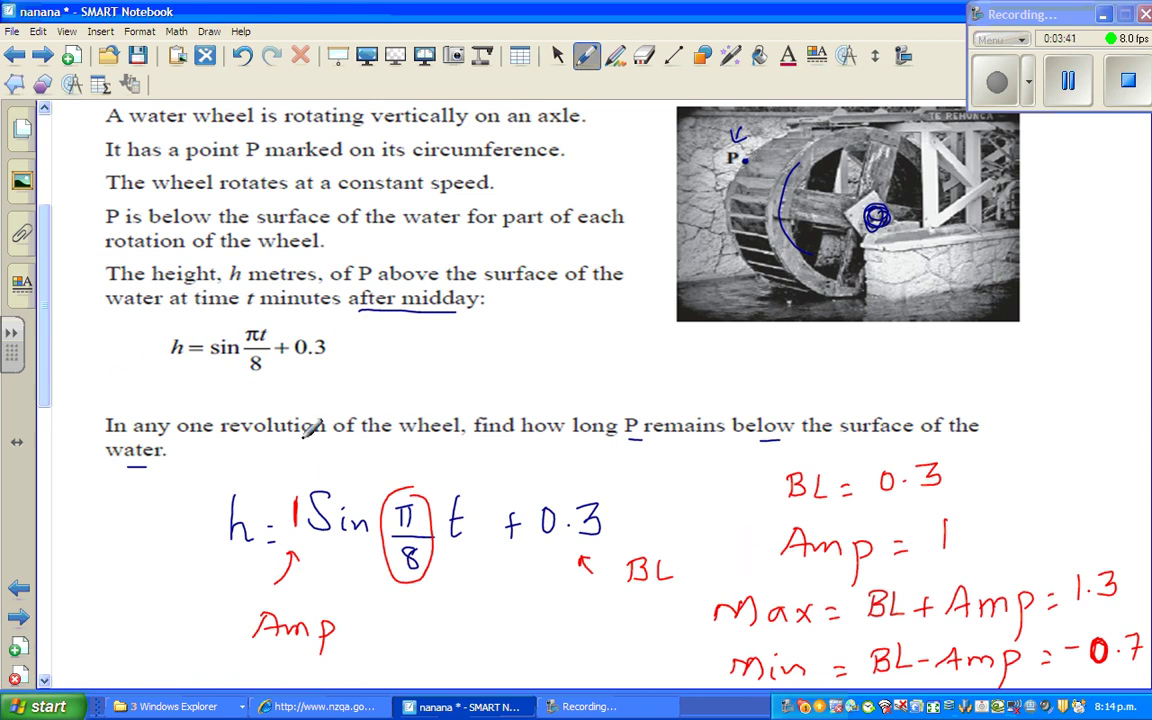
Step: Write the period working 2π ÷ π/8 = 16 min under the Max/Min lines
{"action": "left_click_drag", "start_coordinate": [45, 392], "coordinate": [44, 490]}
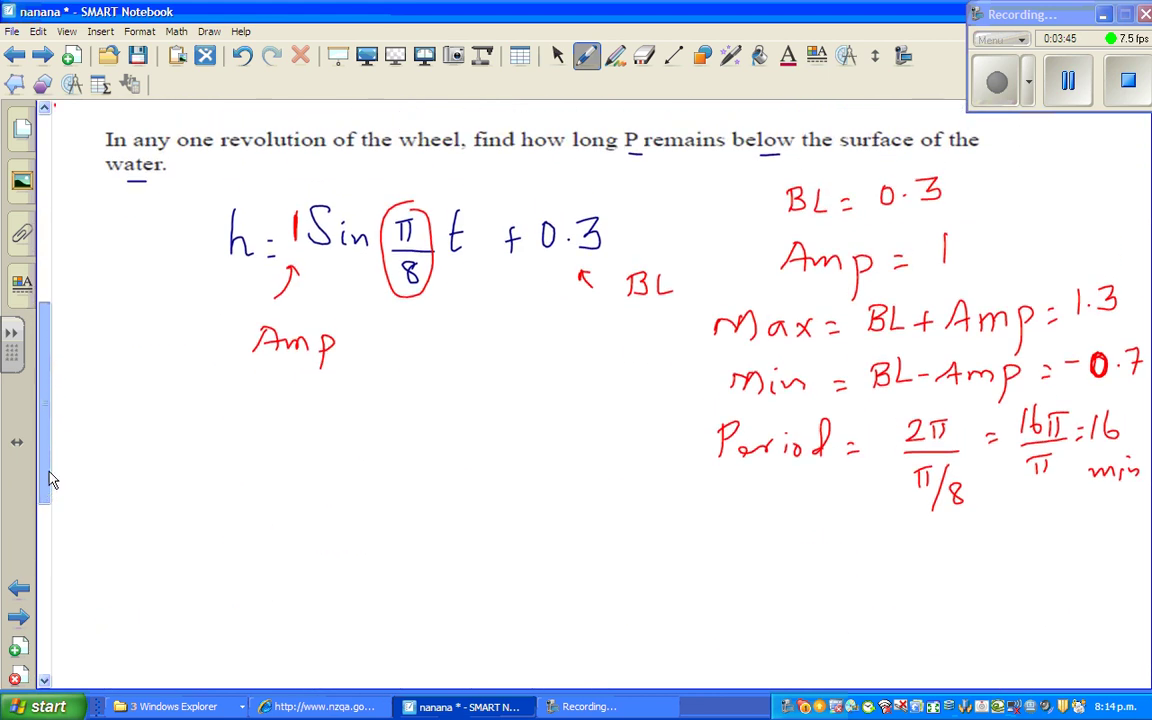
{"action": "left_click", "coordinate": [674, 57]}
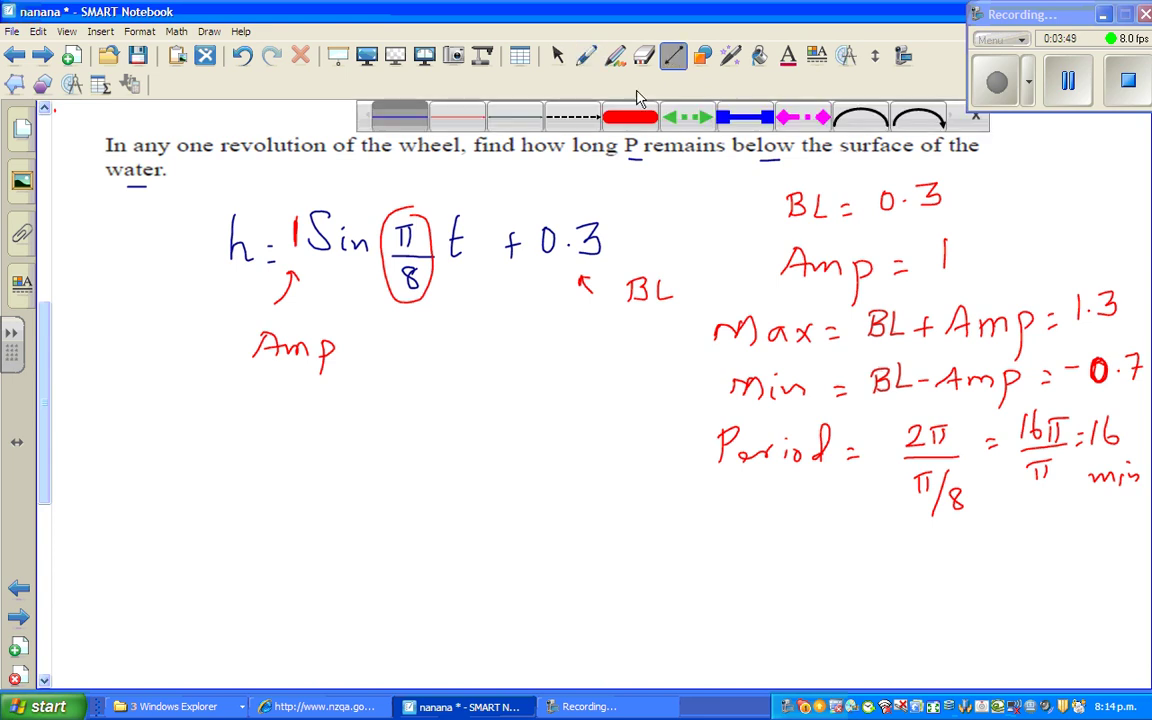
Step: Draw thin vertical and horizontal axes, then move the horizontal axis up
{"action": "left_click", "coordinate": [508, 120]}
{"action": "left_click_drag", "start_coordinate": [300, 657], "coordinate": [302, 395]}
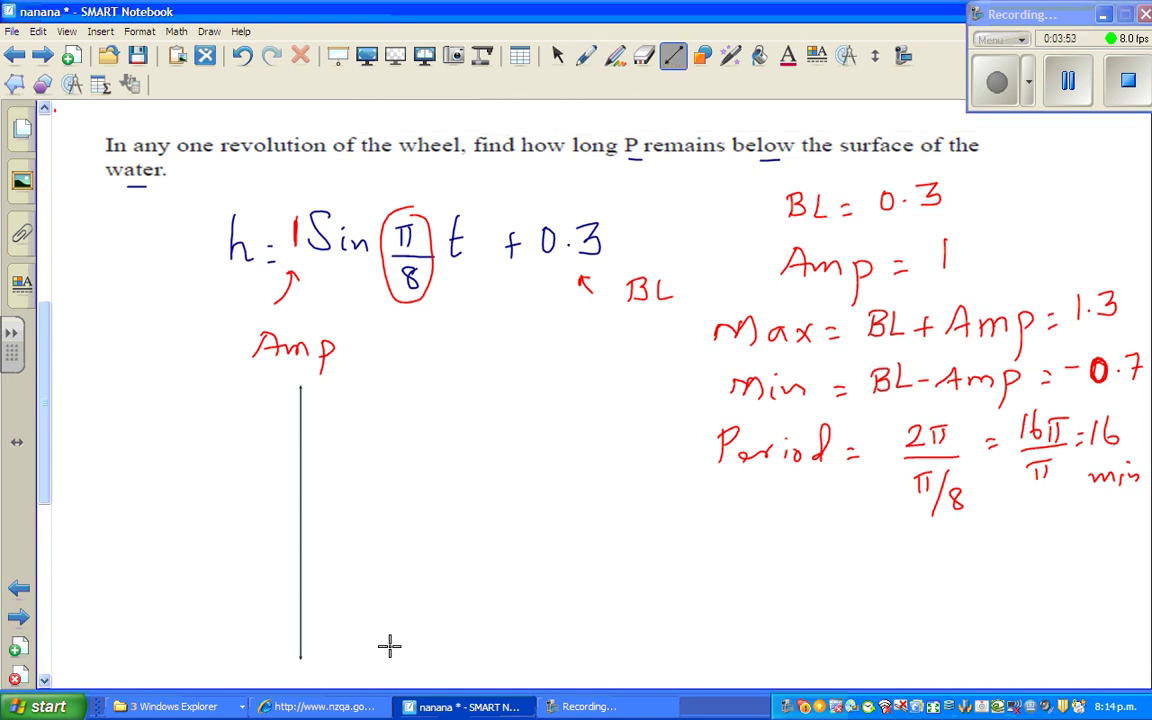
{"action": "left_click_drag", "start_coordinate": [198, 646], "coordinate": [720, 646]}
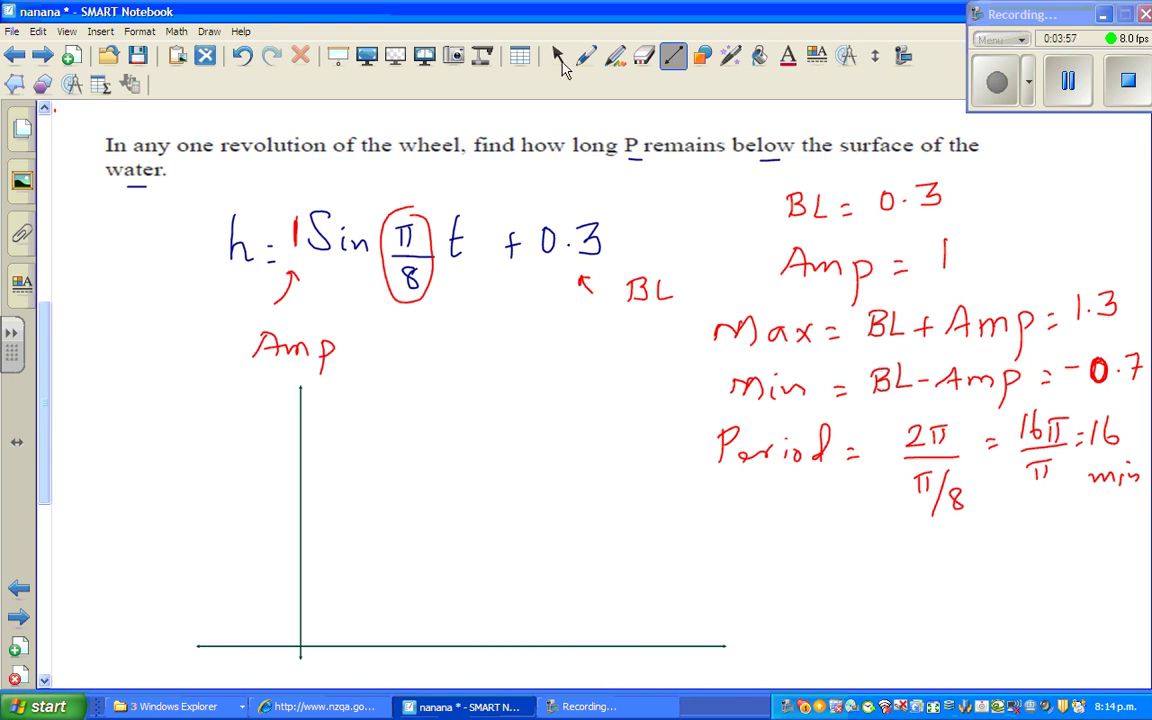
{"action": "left_click", "coordinate": [673, 58]}
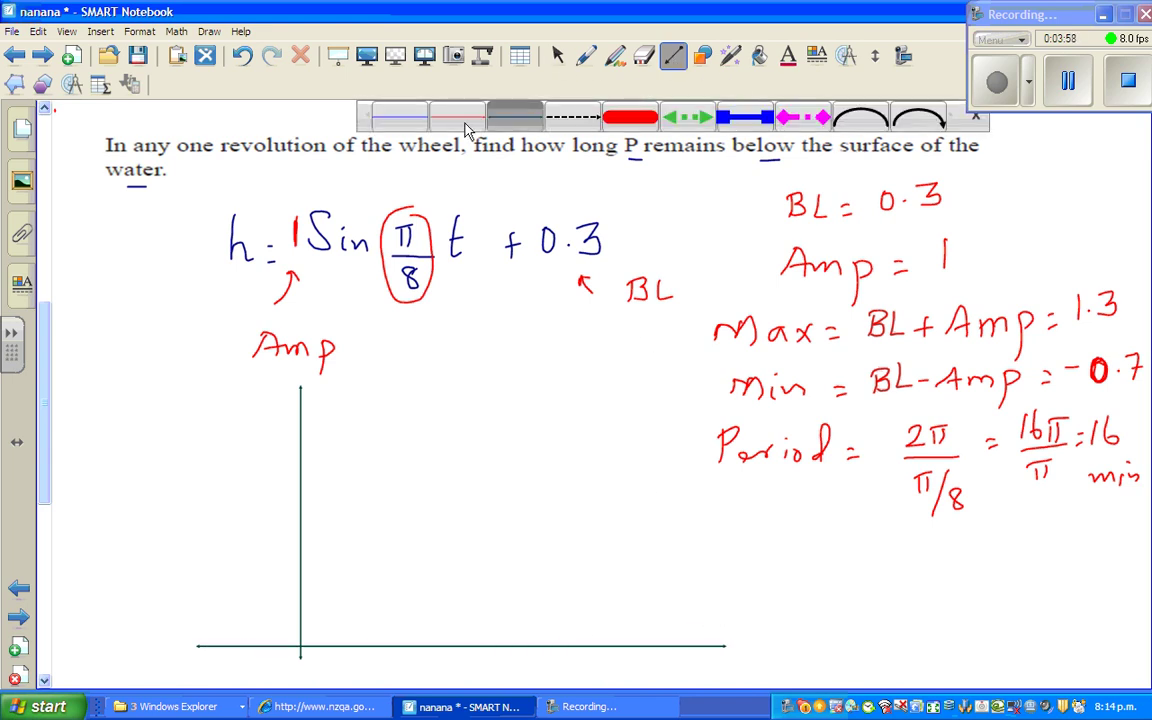
{"action": "left_click", "coordinate": [400, 118]}
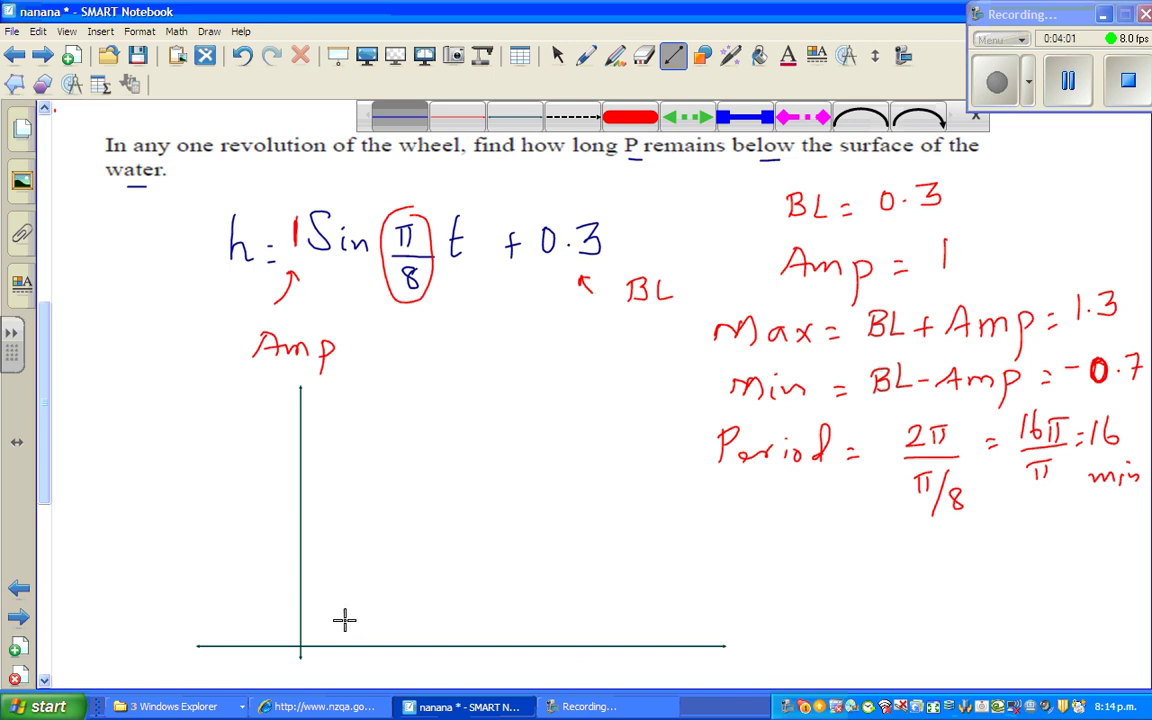
{"action": "scroll", "coordinate": [44, 440], "scroll_direction": "down", "scroll_amount": 3}
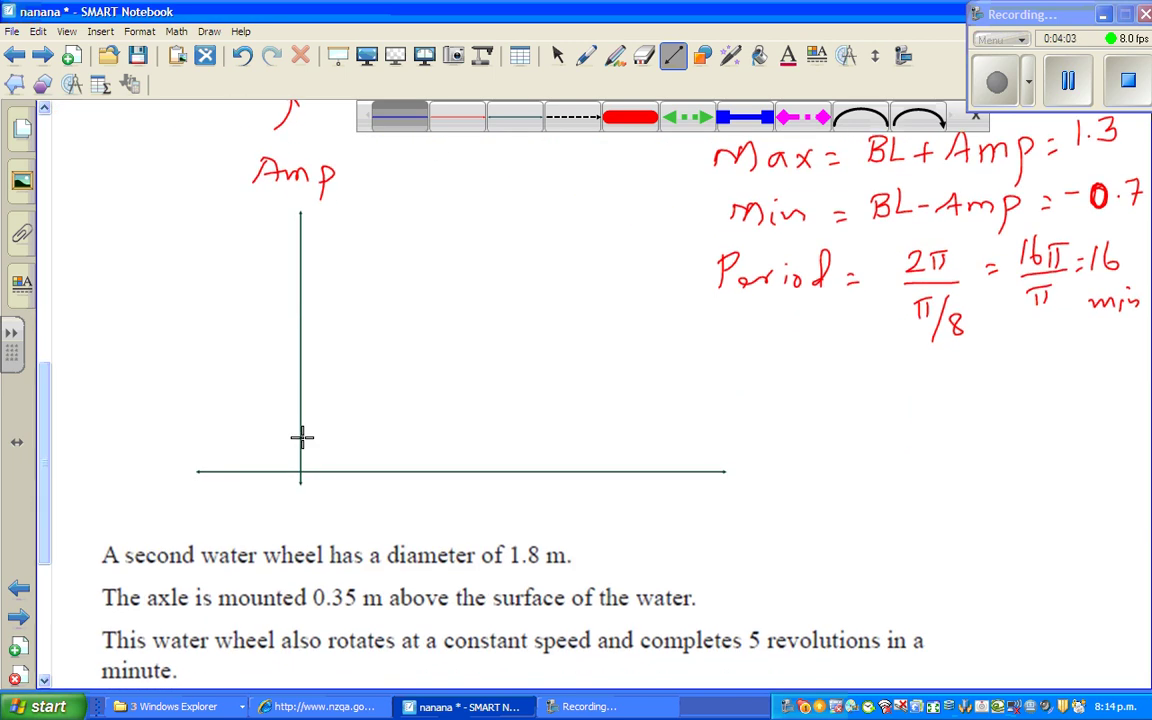
{"action": "left_click", "coordinate": [557, 55]}
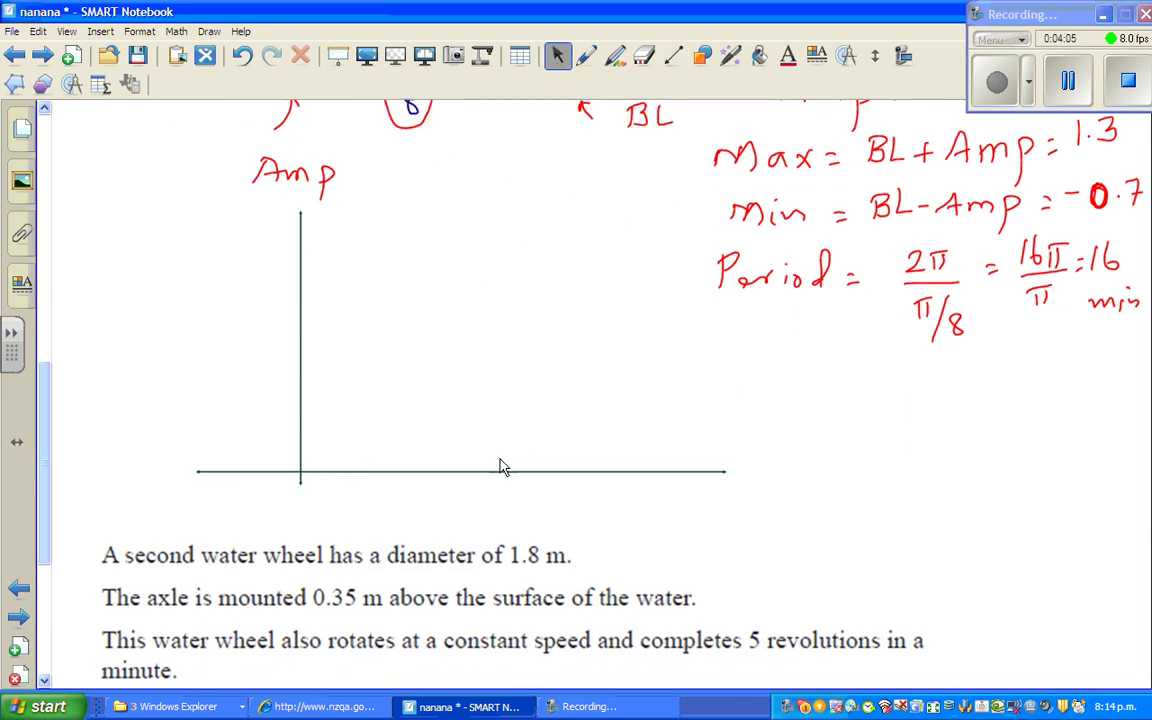
{"action": "left_click_drag", "start_coordinate": [478, 475], "coordinate": [489, 388]}
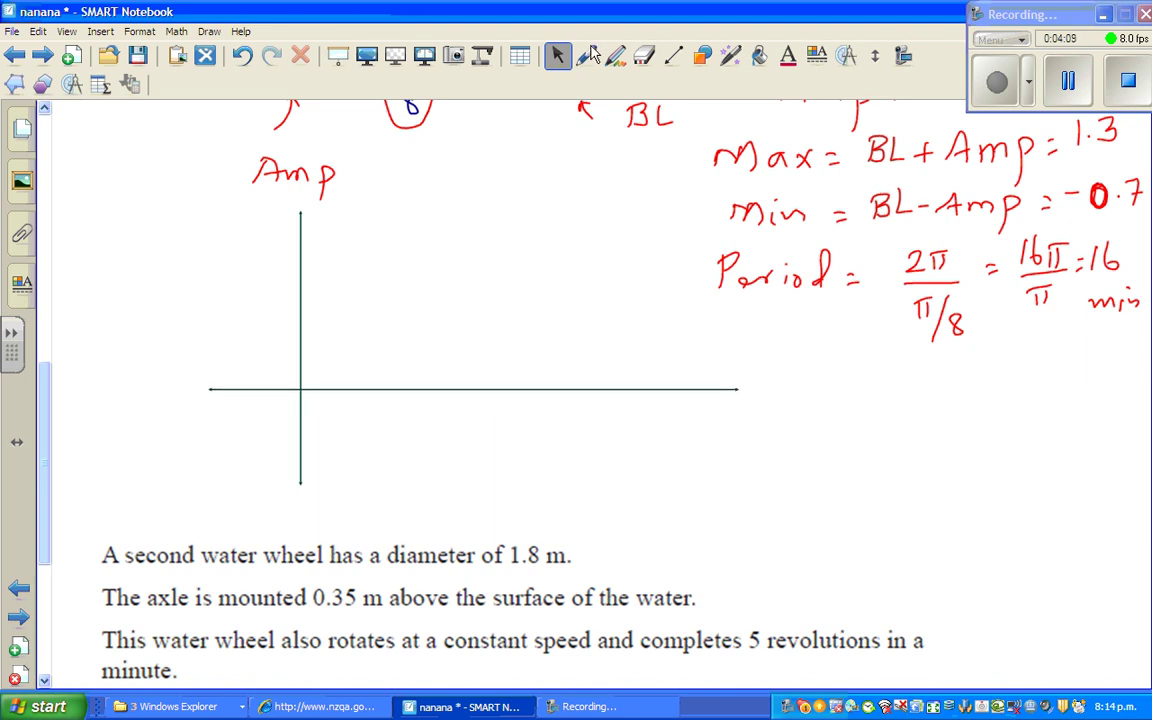
Step: Draw the blue baseline, then dashed arrow lines for the maximum and minimum, and select the baseline
{"action": "left_click", "coordinate": [674, 57]}
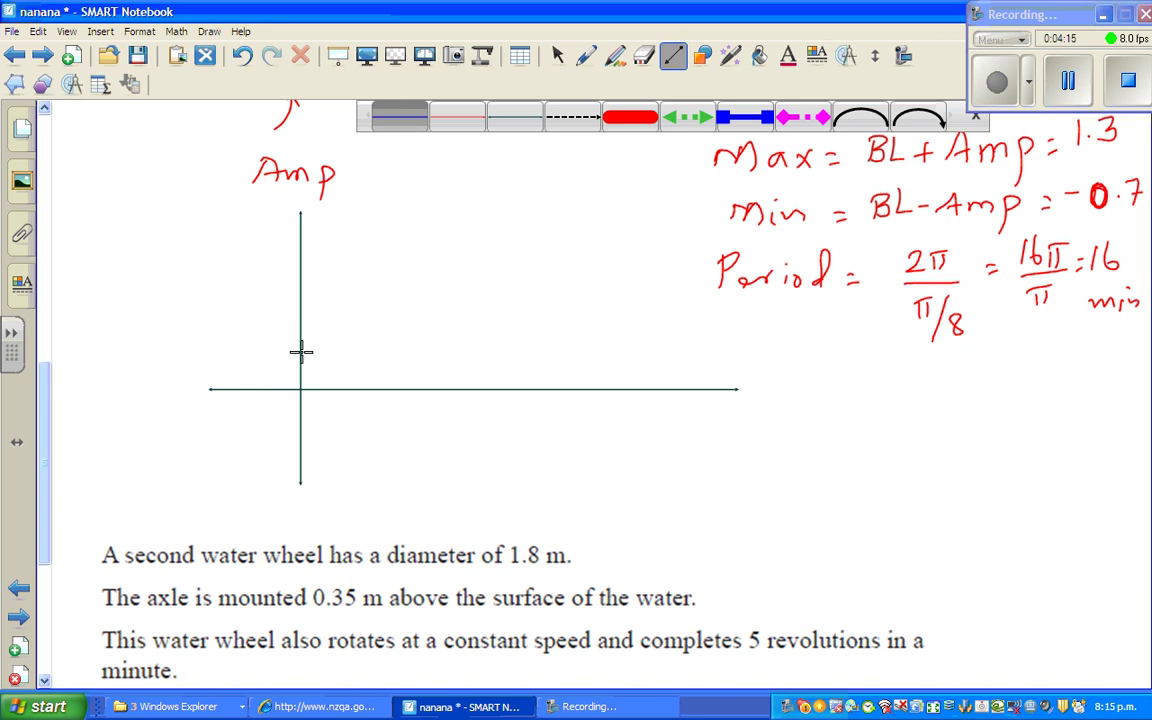
{"action": "left_click_drag", "start_coordinate": [300, 352], "coordinate": [632, 351]}
{"action": "left_click", "coordinate": [674, 57]}
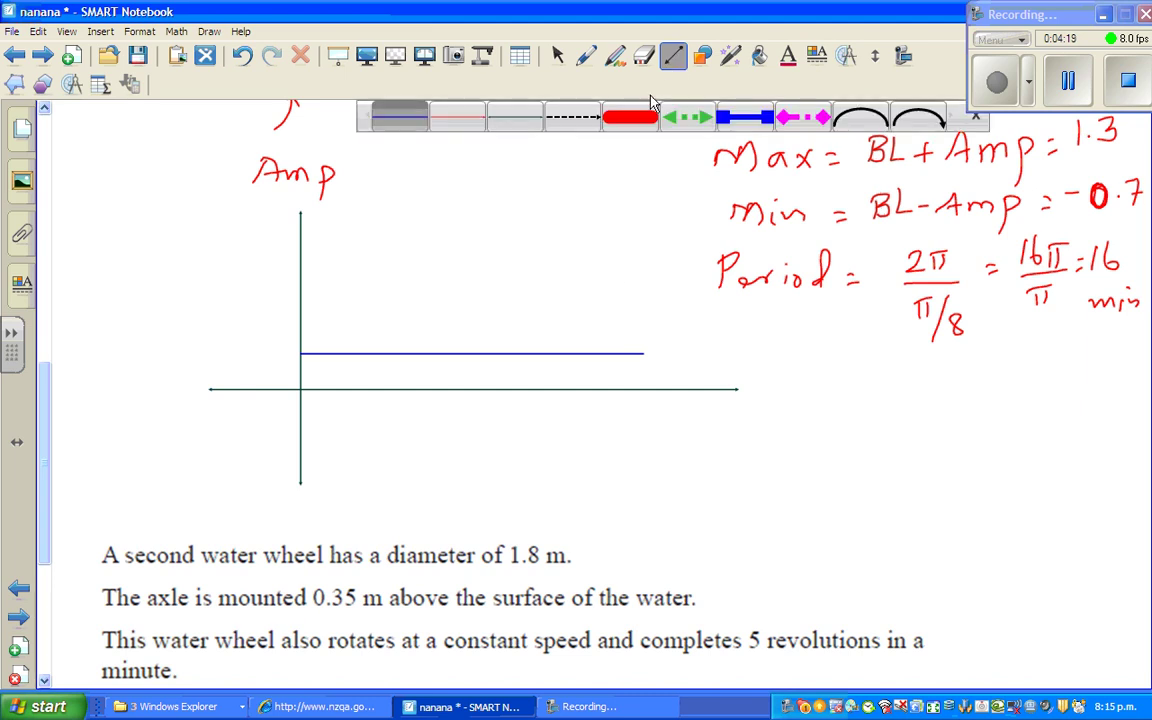
{"action": "left_click", "coordinate": [582, 120]}
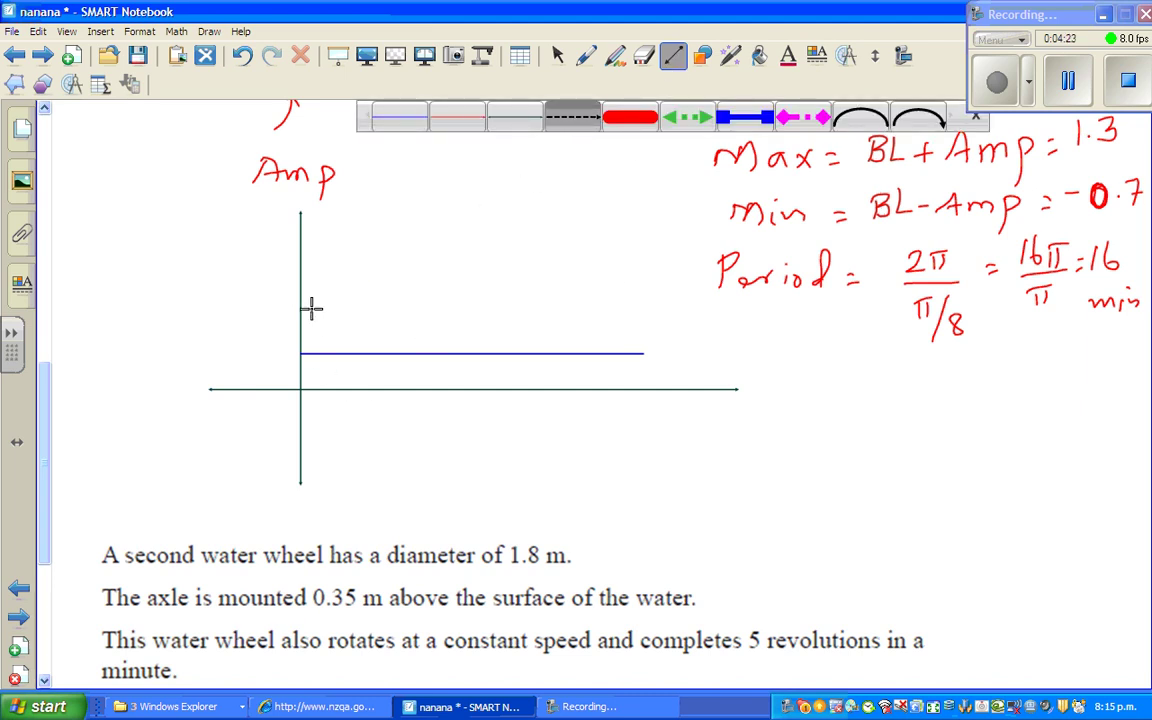
{"action": "left_click_drag", "start_coordinate": [302, 292], "coordinate": [664, 293]}
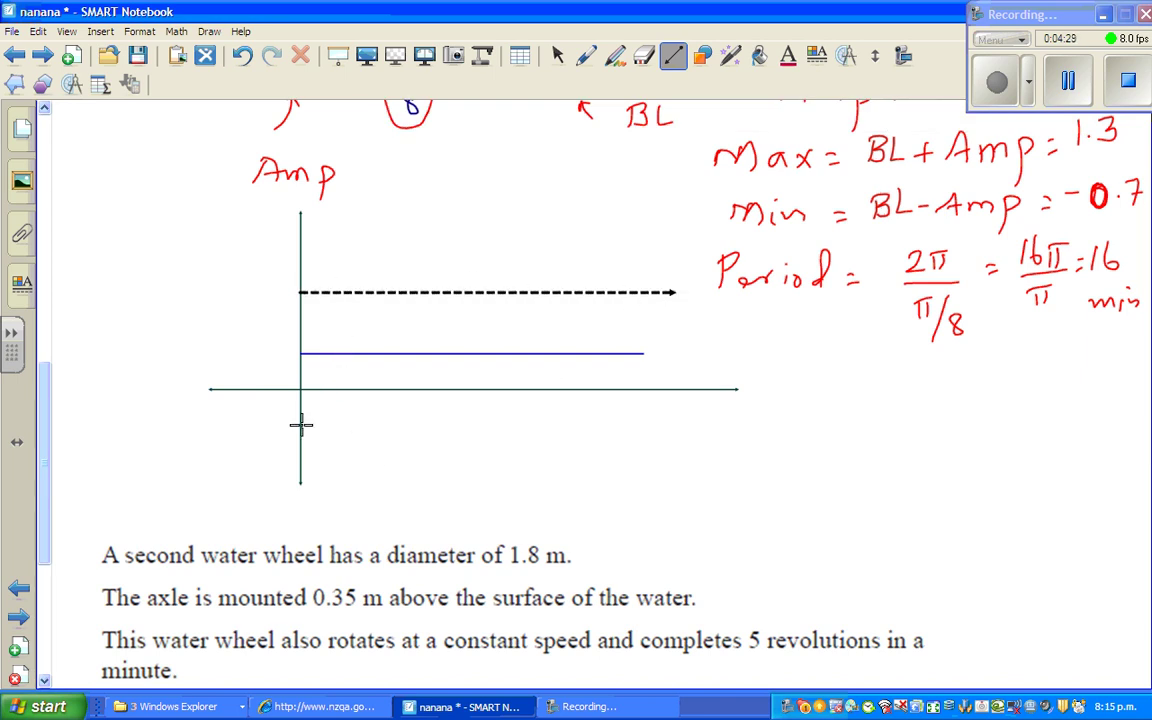
{"action": "left_click_drag", "start_coordinate": [300, 424], "coordinate": [723, 424]}
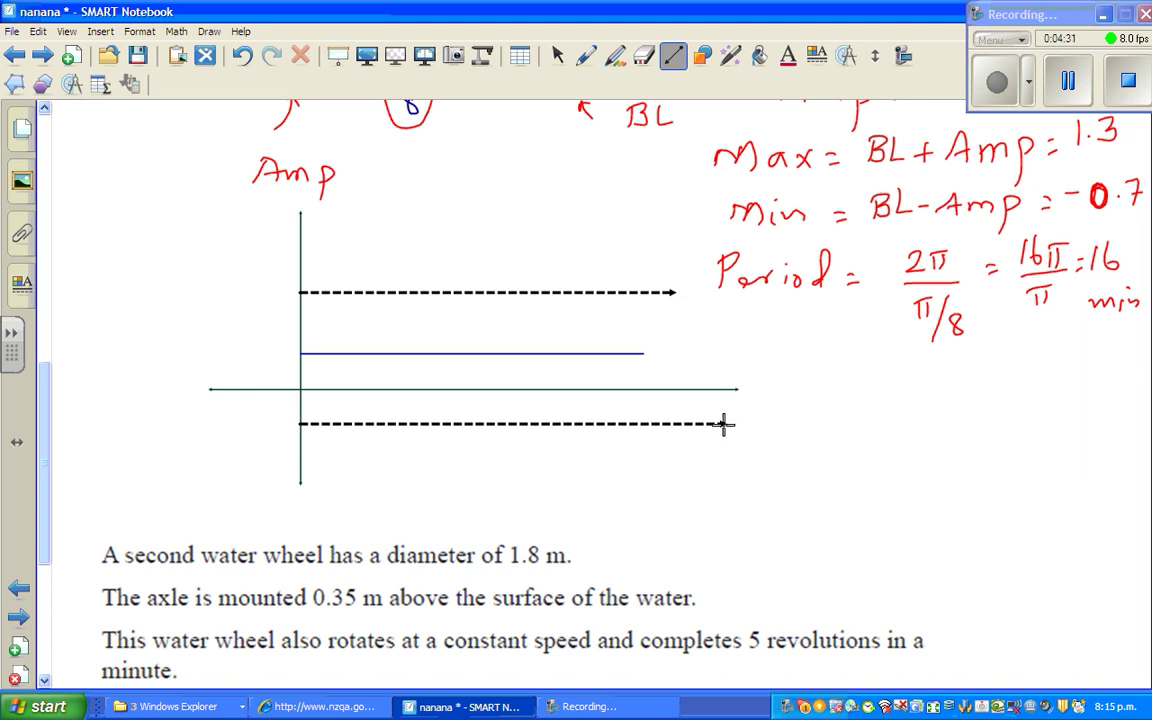
{"action": "left_click", "coordinate": [557, 55]}
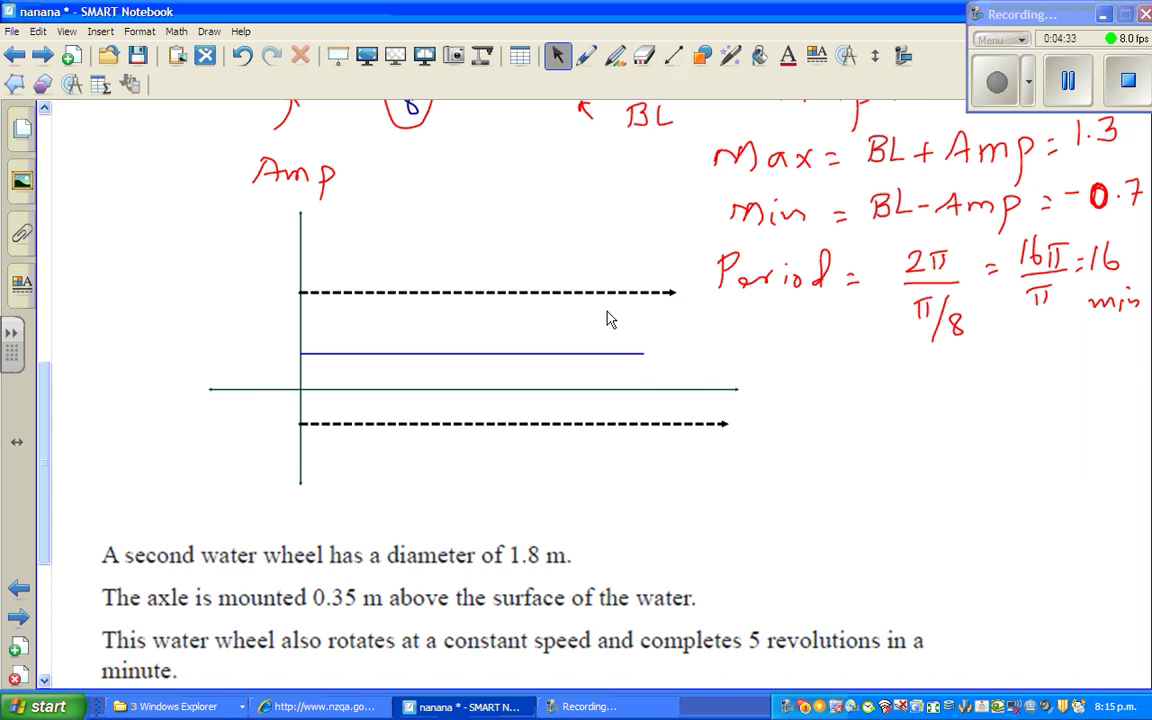
{"action": "left_click", "coordinate": [601, 353]}
Step: Lengthen the blue baseline to the right and switch to the dark red pen
{"action": "left_click_drag", "start_coordinate": [643, 354], "coordinate": [705, 355]}
{"action": "left_click", "coordinate": [586, 56]}
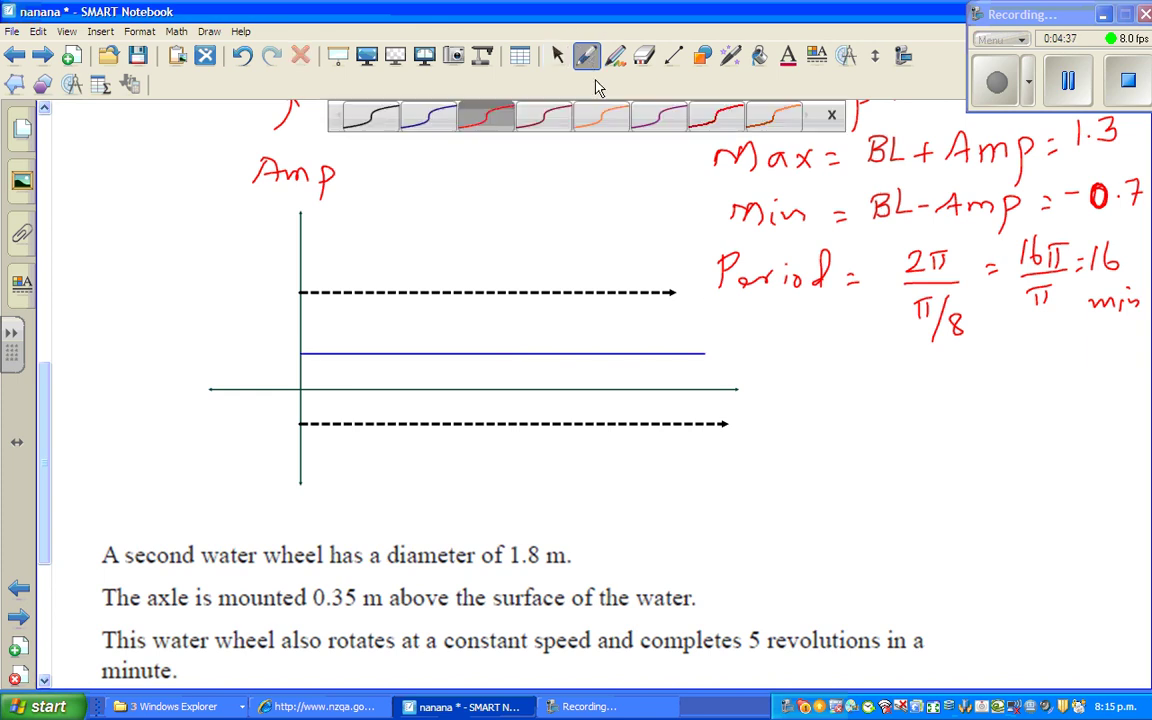
{"action": "left_click", "coordinate": [548, 120]}
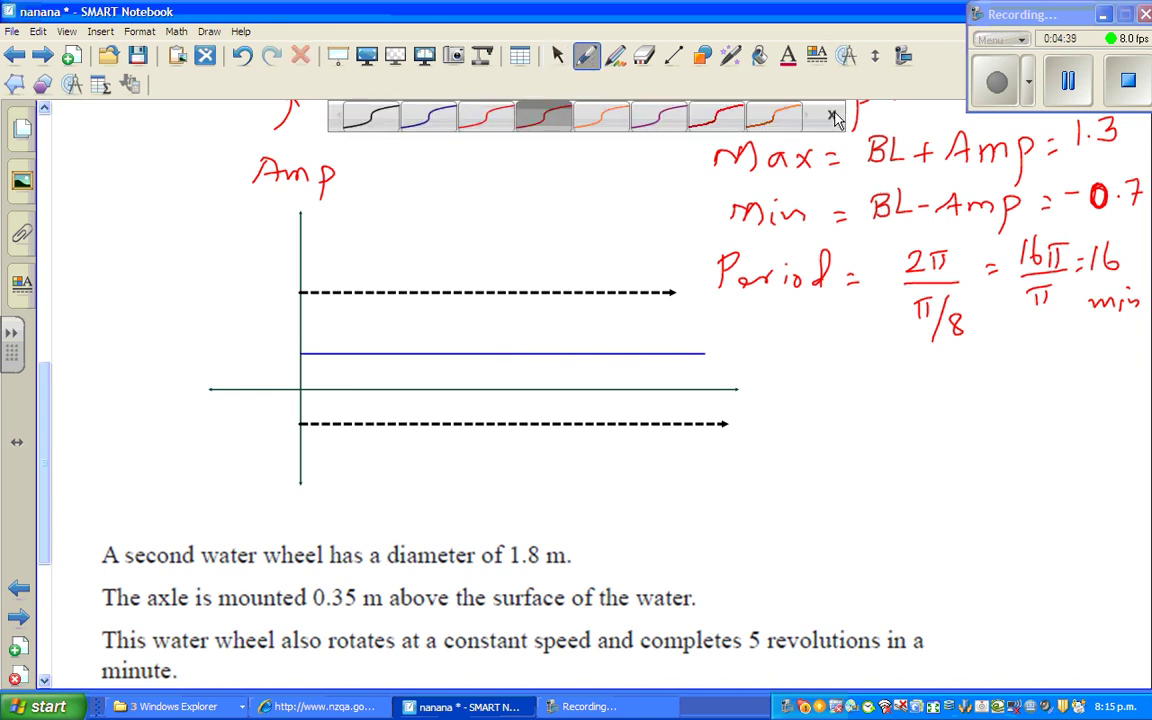
{"action": "left_click", "coordinate": [835, 118]}
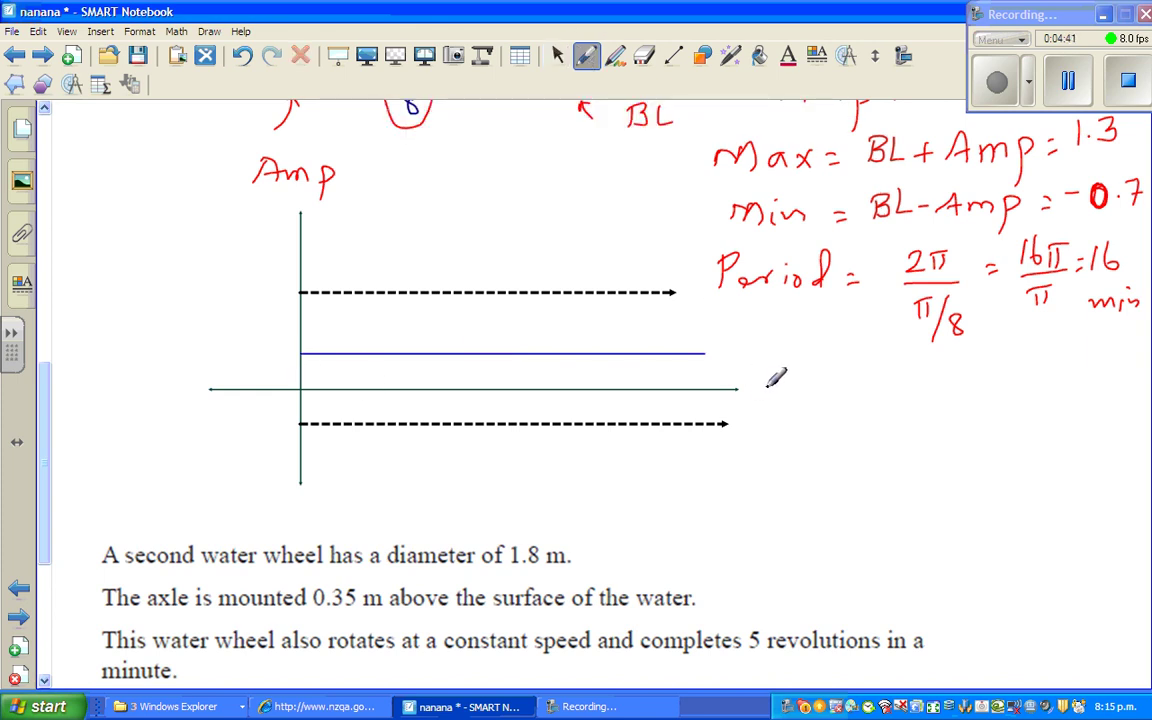
Step: Label the horizontal axis t and the vertical axis h
{"action": "left_click_drag", "start_coordinate": [44, 473], "coordinate": [45, 427]}
{"action": "left_click_drag", "start_coordinate": [779, 516], "coordinate": [781, 552]}
{"action": "left_click_drag", "start_coordinate": [769, 532], "coordinate": [789, 528]}
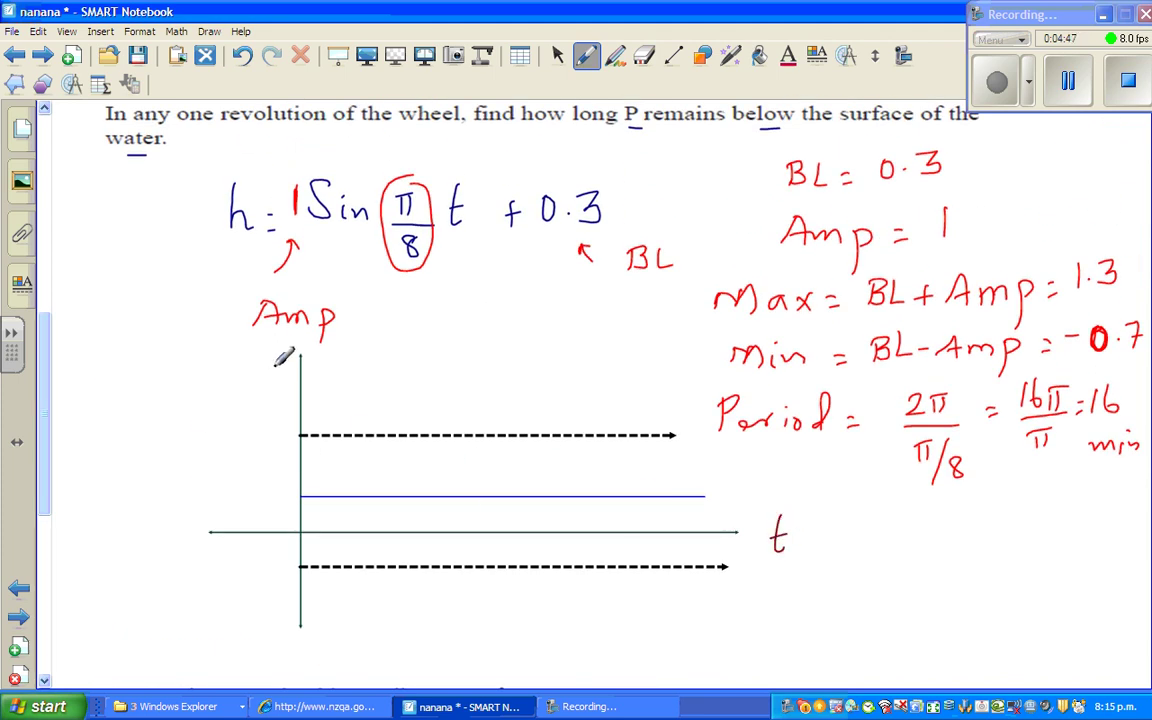
{"action": "left_click_drag", "start_coordinate": [248, 350], "coordinate": [268, 377]}
{"action": "scroll", "coordinate": [52, 485], "scroll_direction": "up", "scroll_amount": 1}
{"action": "scroll", "coordinate": [52, 485], "scroll_direction": "down", "scroll_amount": 2}
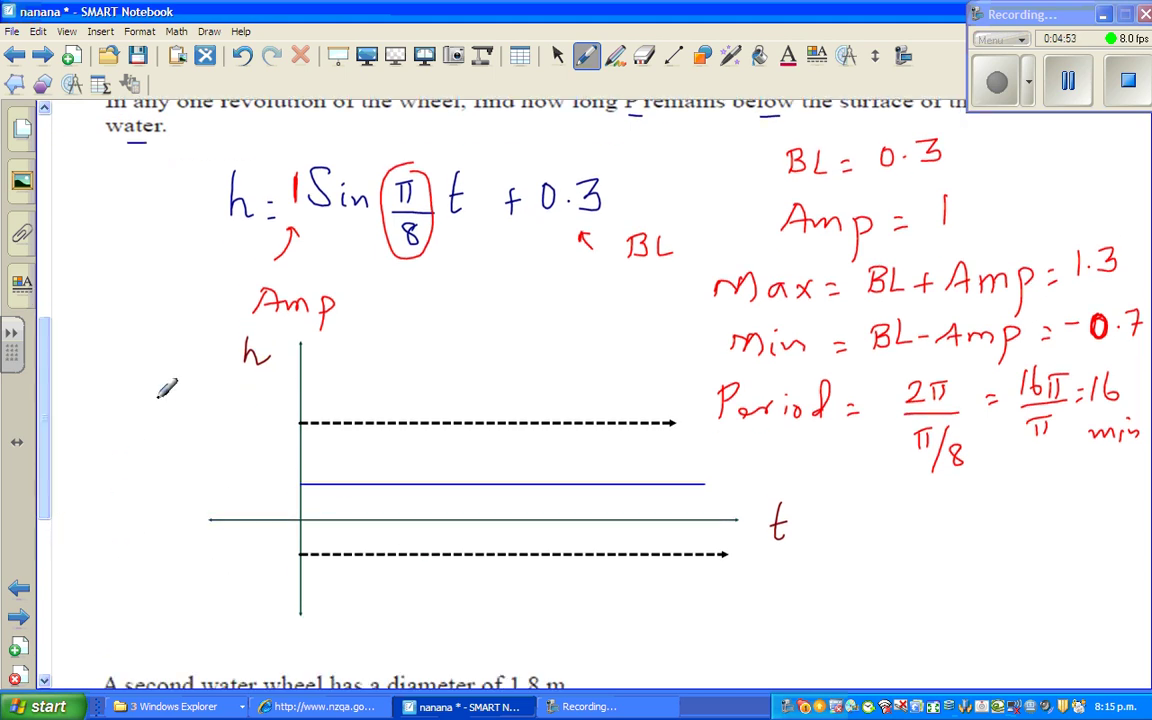
{"action": "scroll", "coordinate": [45, 462], "scroll_direction": "up", "scroll_amount": 1}
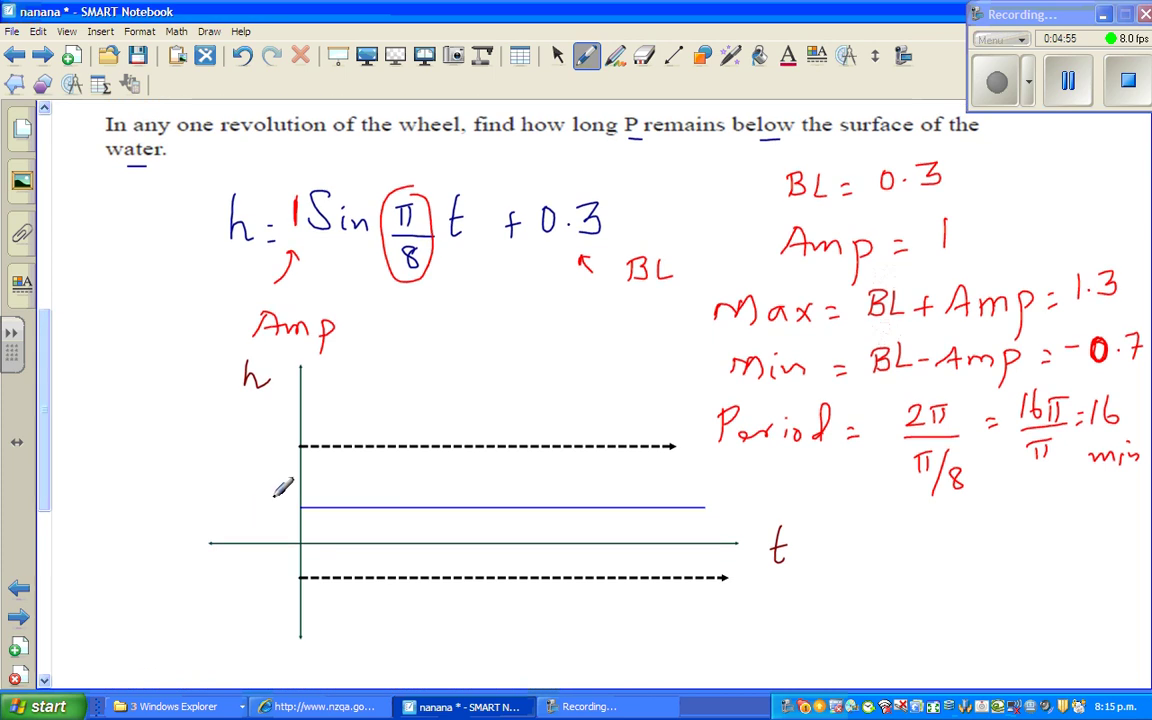
Step: Mark the levels 1.3 Max, 0.3 BL and -0.7 Min, with gap-of-1 arrows
{"action": "left_click_drag", "start_coordinate": [246, 503], "coordinate": [268, 514]}
{"action": "left_click", "coordinate": [263, 446]}
{"action": "mouse_move", "coordinate": [253, 429]}
{"action": "left_mouse_down"}
{"action": "mouse_move", "coordinate": [288, 423]}
{"action": "mouse_move", "coordinate": [270, 451]}
{"action": "left_mouse_up"}
{"action": "left_click_drag", "start_coordinate": [643, 418], "coordinate": [705, 420]}
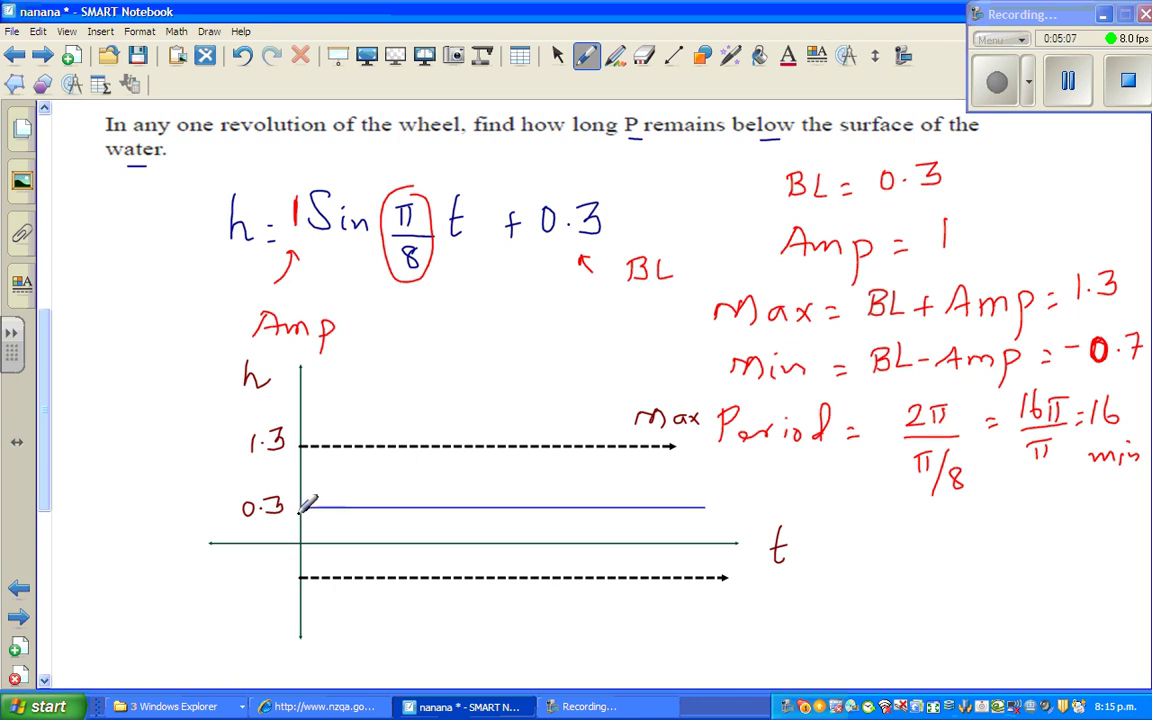
{"action": "left_click_drag", "start_coordinate": [720, 484], "coordinate": [760, 490]}
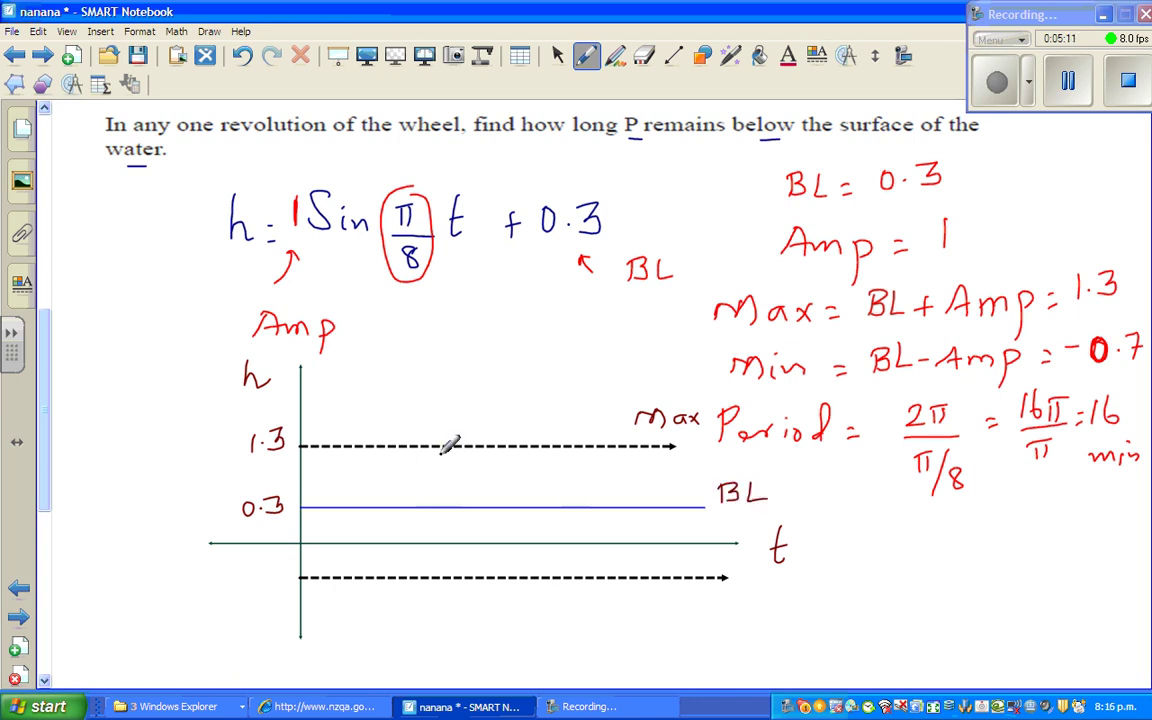
{"action": "mouse_move", "coordinate": [522, 452]}
{"action": "left_mouse_down"}
{"action": "mouse_move", "coordinate": [520, 498]}
{"action": "mouse_move", "coordinate": [530, 497]}
{"action": "mouse_move", "coordinate": [527, 442]}
{"action": "mouse_move", "coordinate": [589, 572]}
{"action": "mouse_move", "coordinate": [607, 540]}
{"action": "left_mouse_up"}
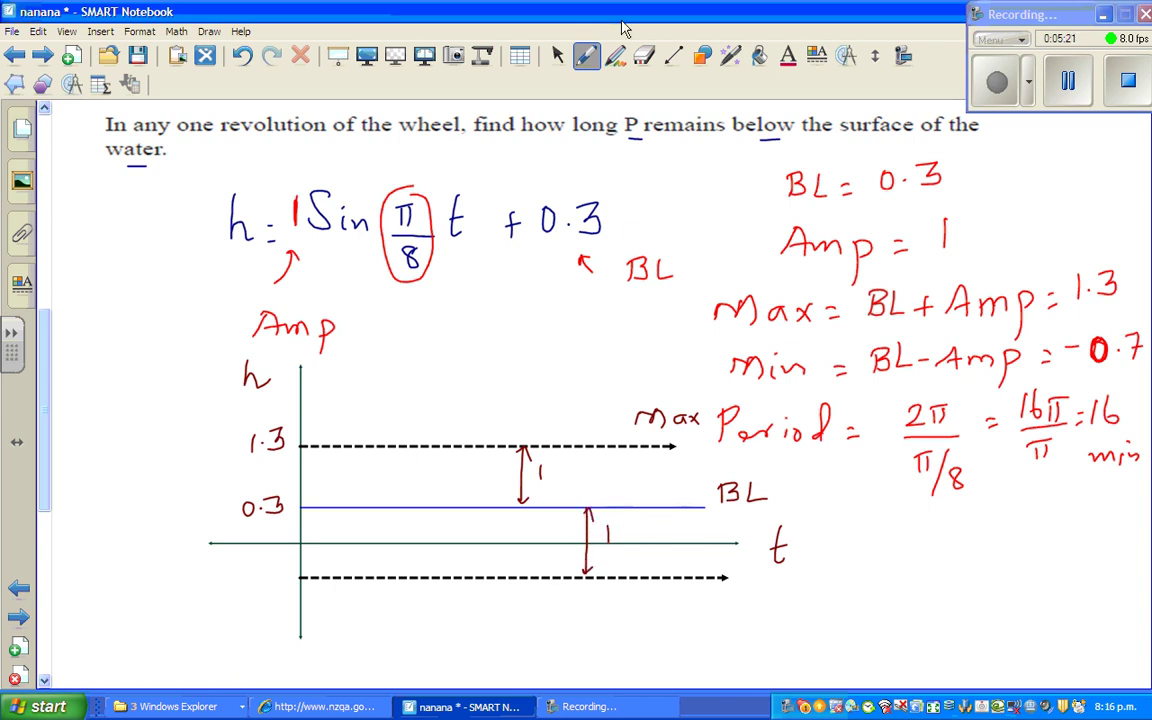
{"action": "mouse_move", "coordinate": [734, 628]}
{"action": "left_mouse_down"}
{"action": "mouse_move", "coordinate": [763, 601]}
{"action": "mouse_move", "coordinate": [810, 626]}
{"action": "left_mouse_up"}
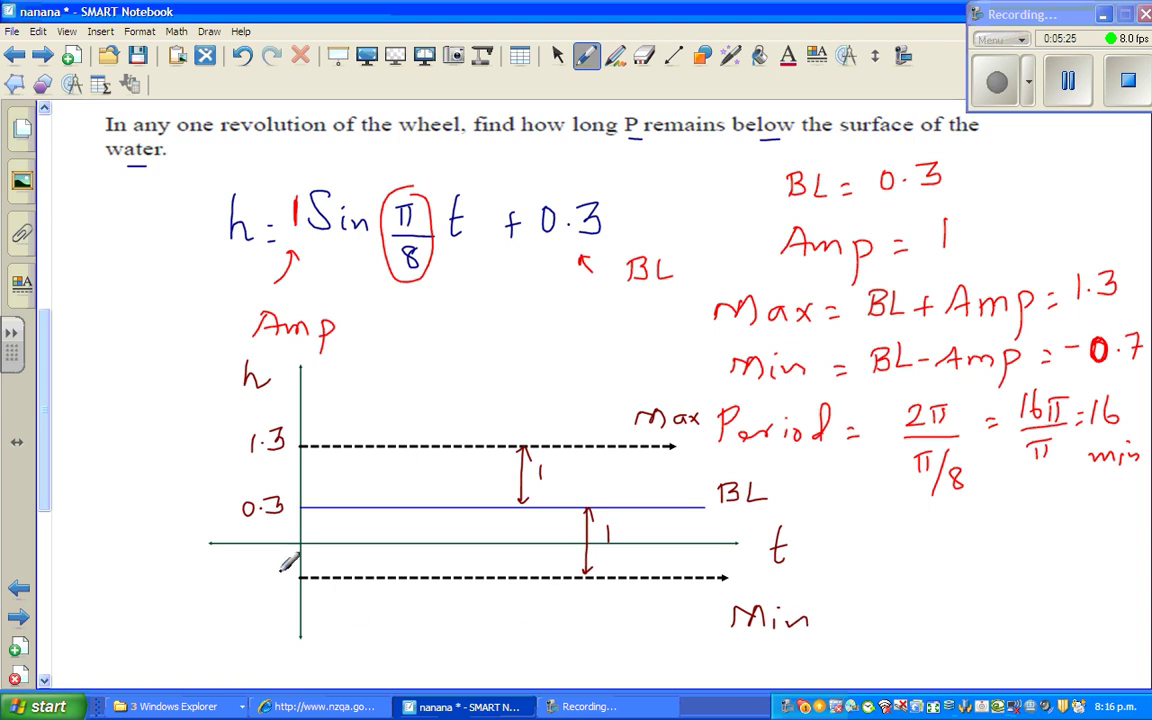
{"action": "mouse_move", "coordinate": [236, 588]}
{"action": "left_mouse_down"}
{"action": "mouse_move", "coordinate": [257, 582]}
{"action": "mouse_move", "coordinate": [280, 595]}
{"action": "left_mouse_up"}
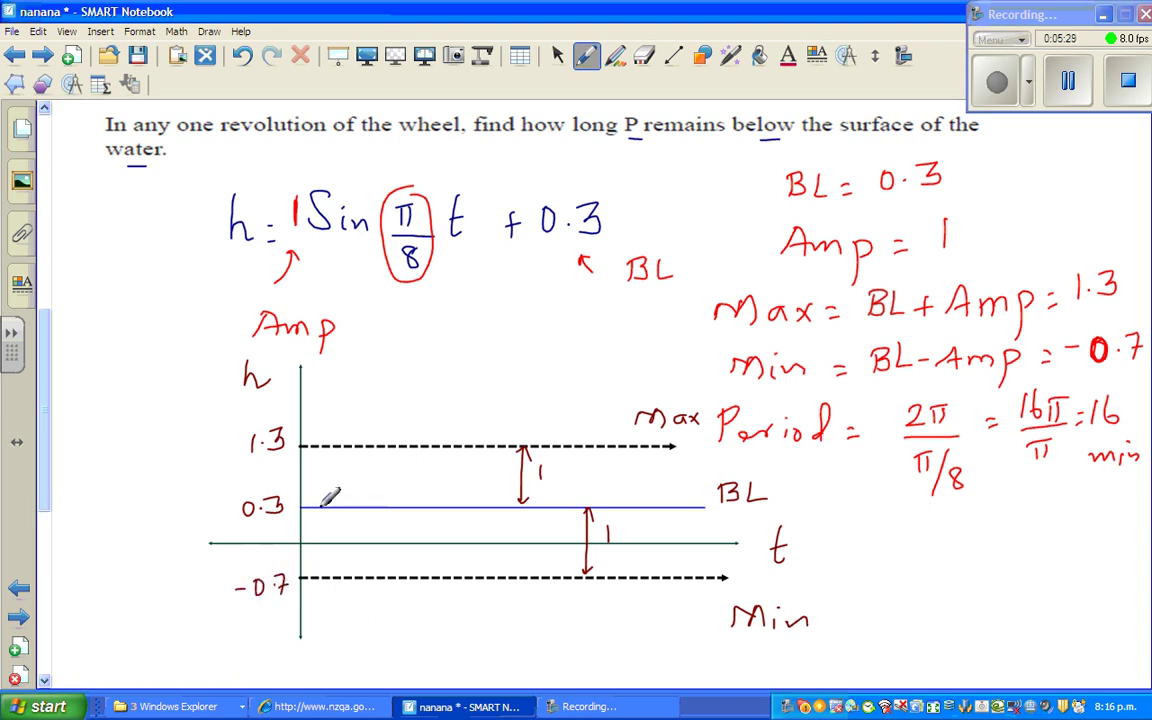
Step: Write 0 beside the graph origin
{"action": "left_click", "coordinate": [576, 60]}
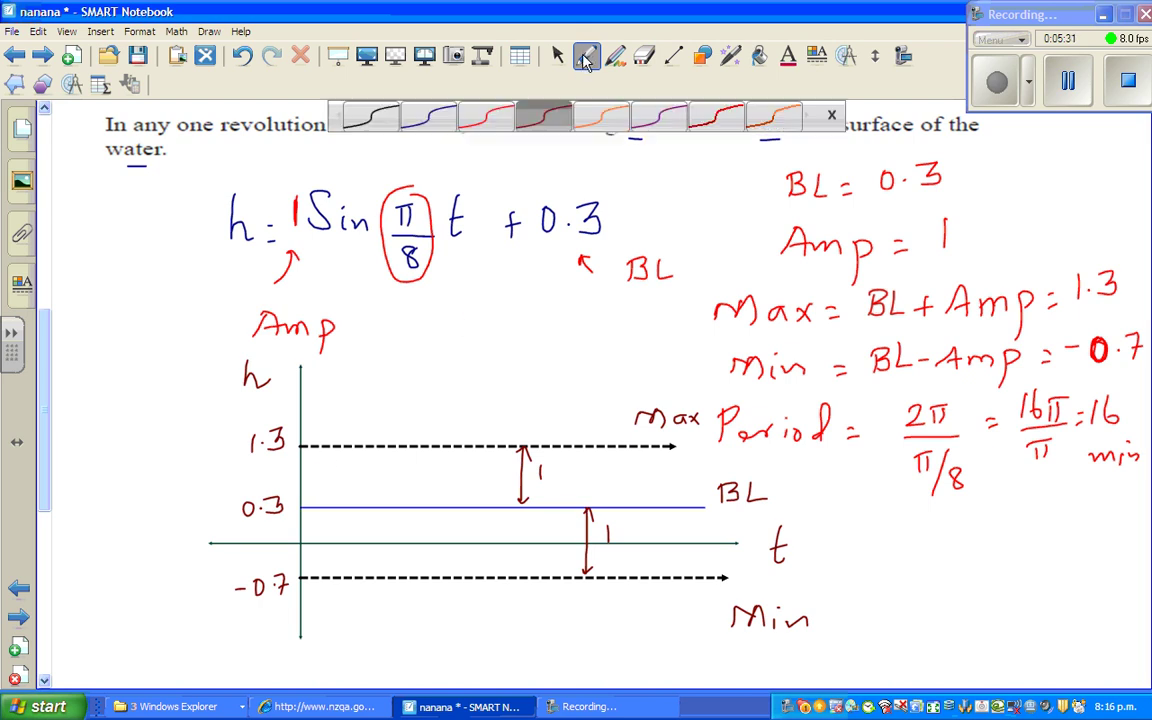
{"action": "left_click", "coordinate": [833, 119]}
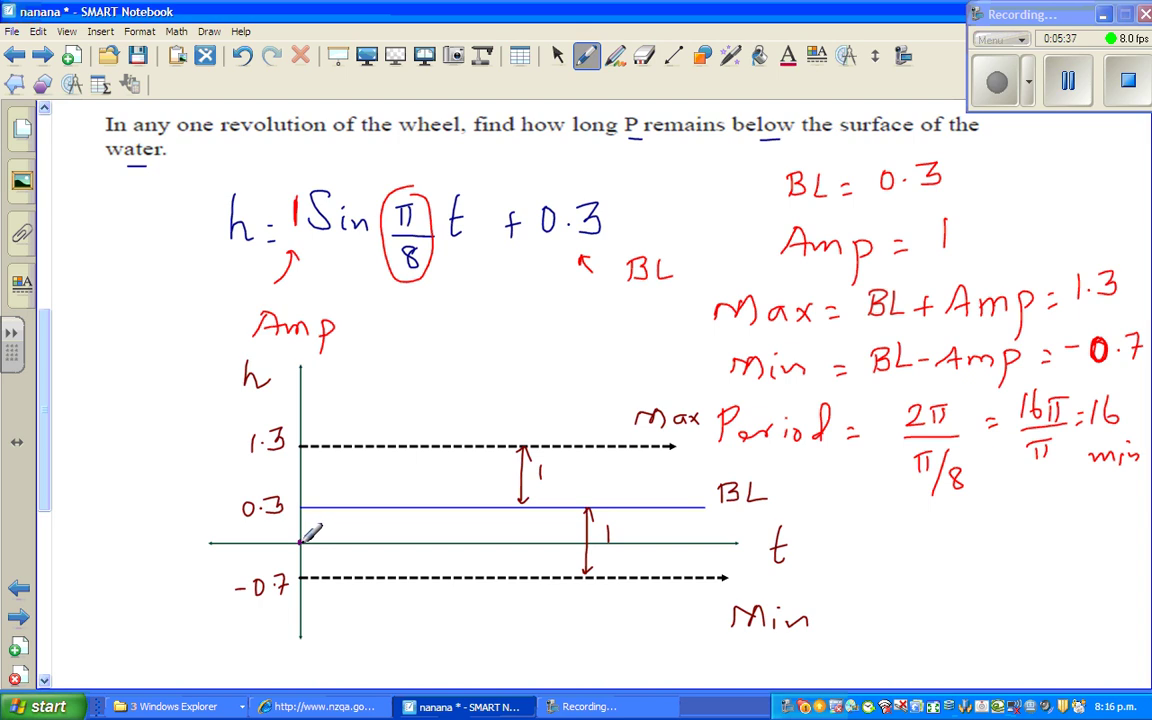
{"action": "left_click_drag", "start_coordinate": [272, 552], "coordinate": [271, 553]}
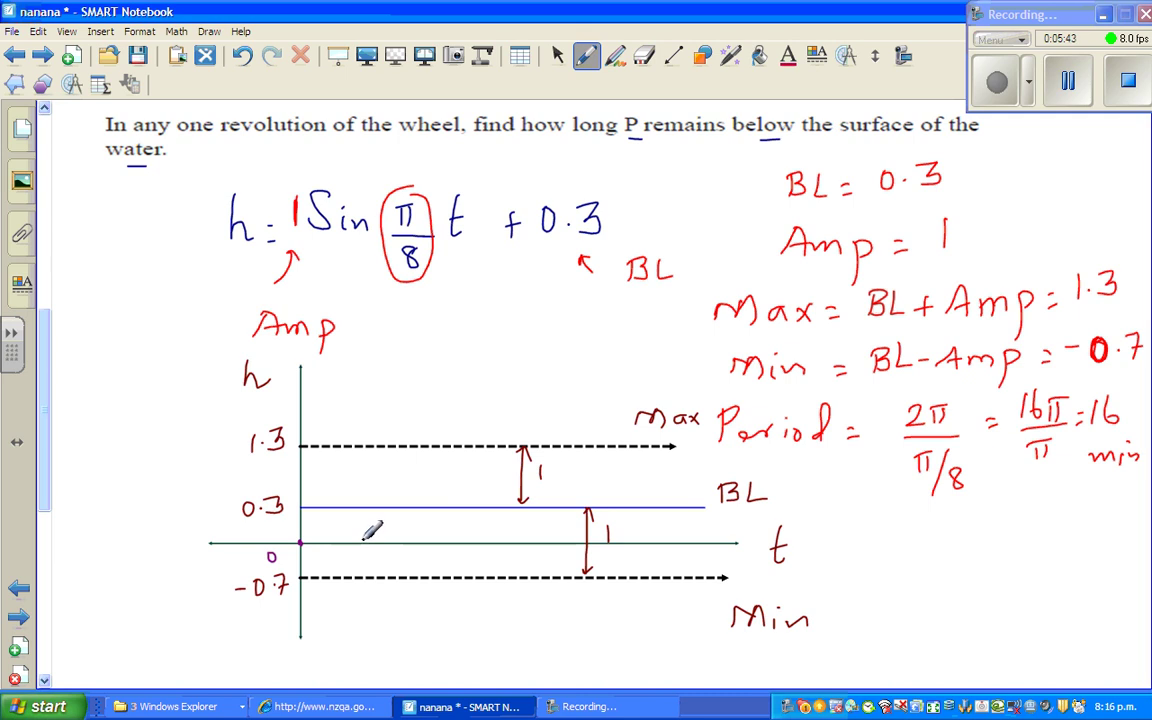
Step: Erase the amplitude double arrows, go back to dark red ink and dot the origin
{"action": "left_click", "coordinate": [643, 55]}
{"action": "mouse_move", "coordinate": [508, 448]}
{"action": "left_mouse_down"}
{"action": "mouse_move", "coordinate": [536, 492]}
{"action": "mouse_move", "coordinate": [566, 498]}
{"action": "mouse_move", "coordinate": [561, 551]}
{"action": "mouse_move", "coordinate": [589, 540]}
{"action": "left_mouse_up"}
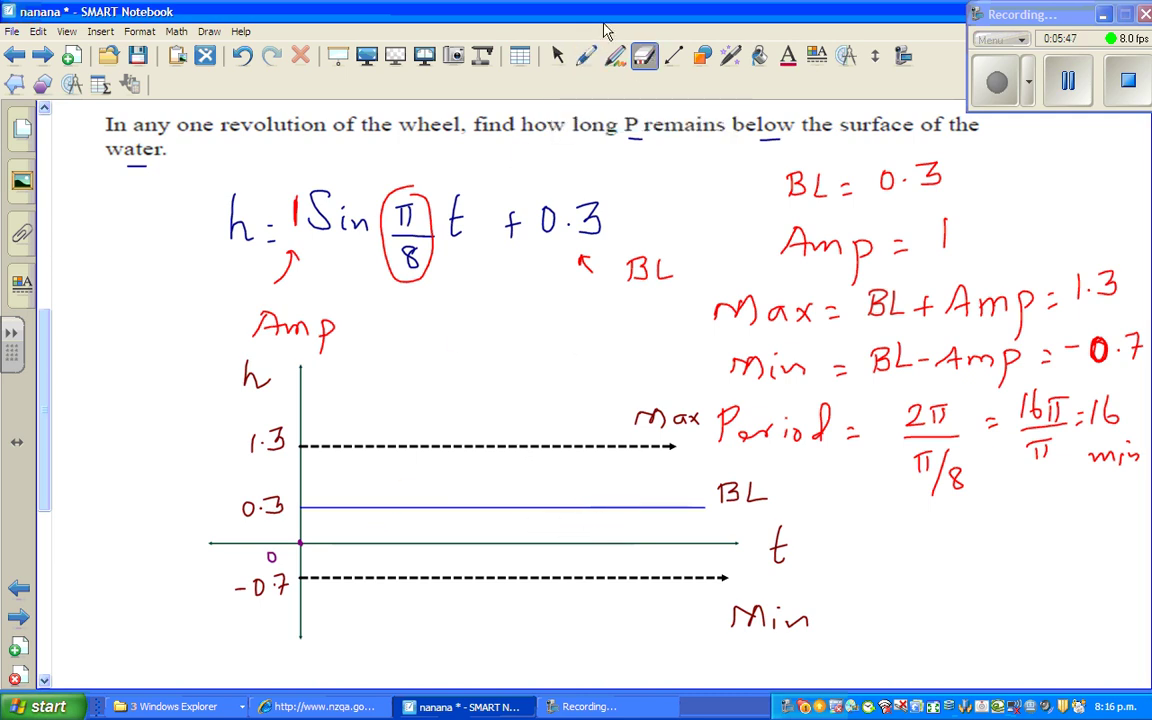
{"action": "left_click", "coordinate": [586, 55]}
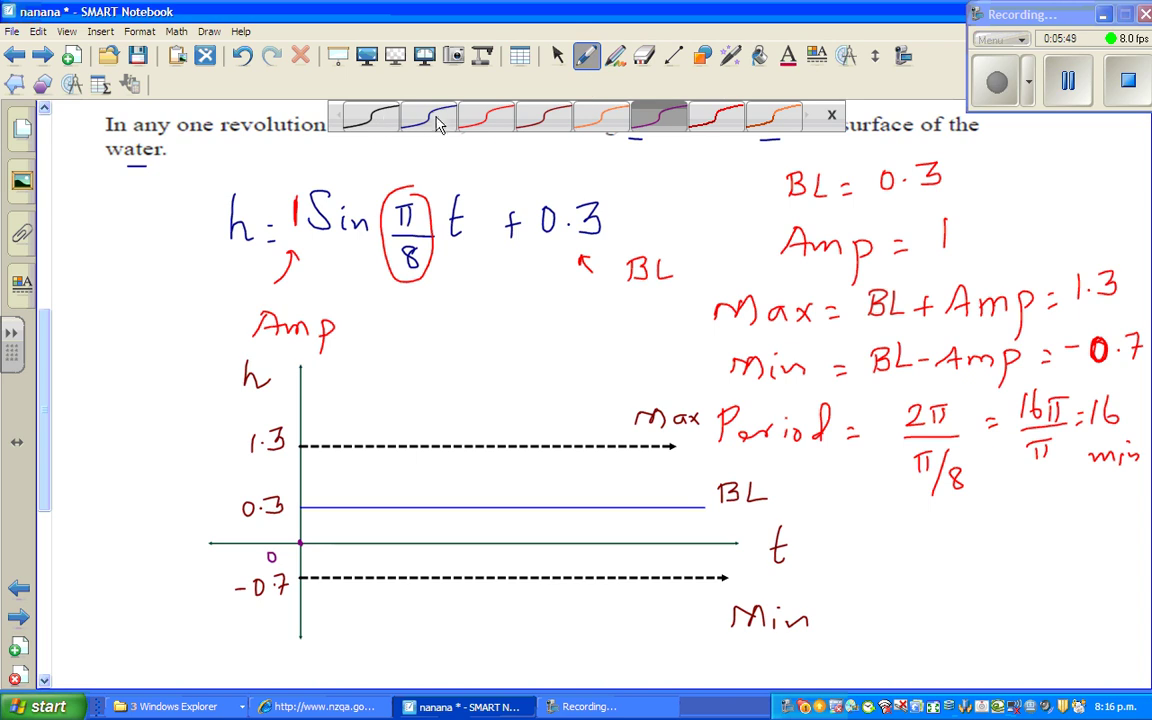
{"action": "left_click", "coordinate": [398, 116]}
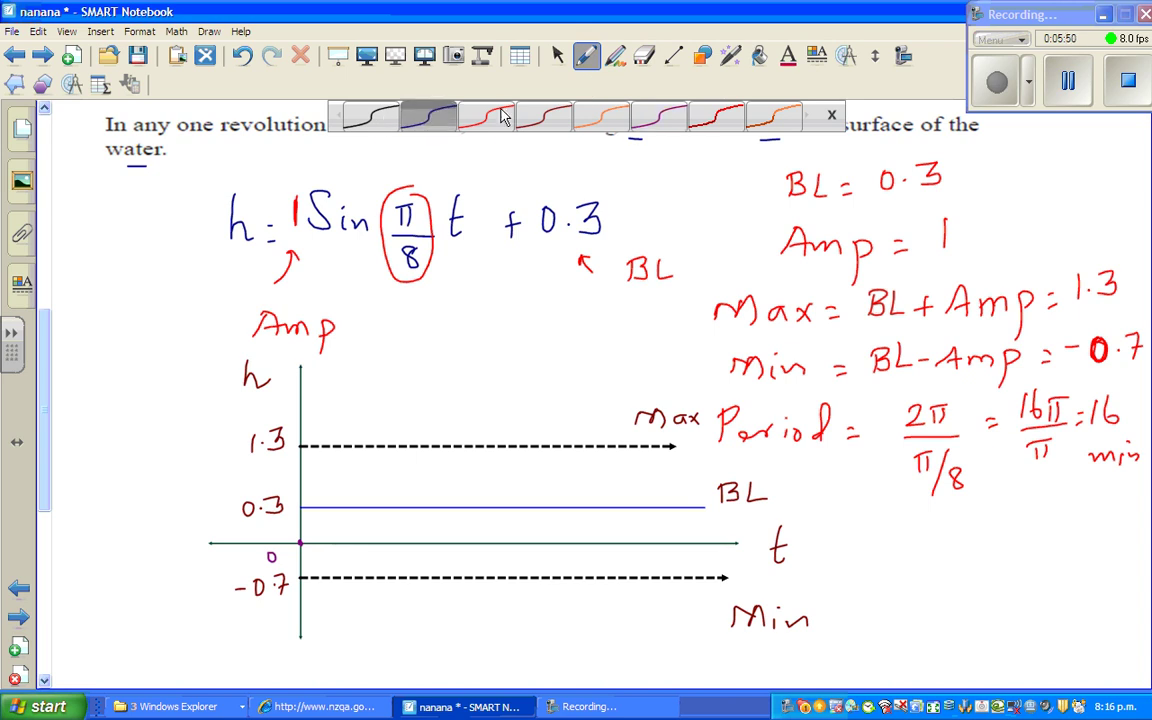
{"action": "left_click", "coordinate": [562, 117]}
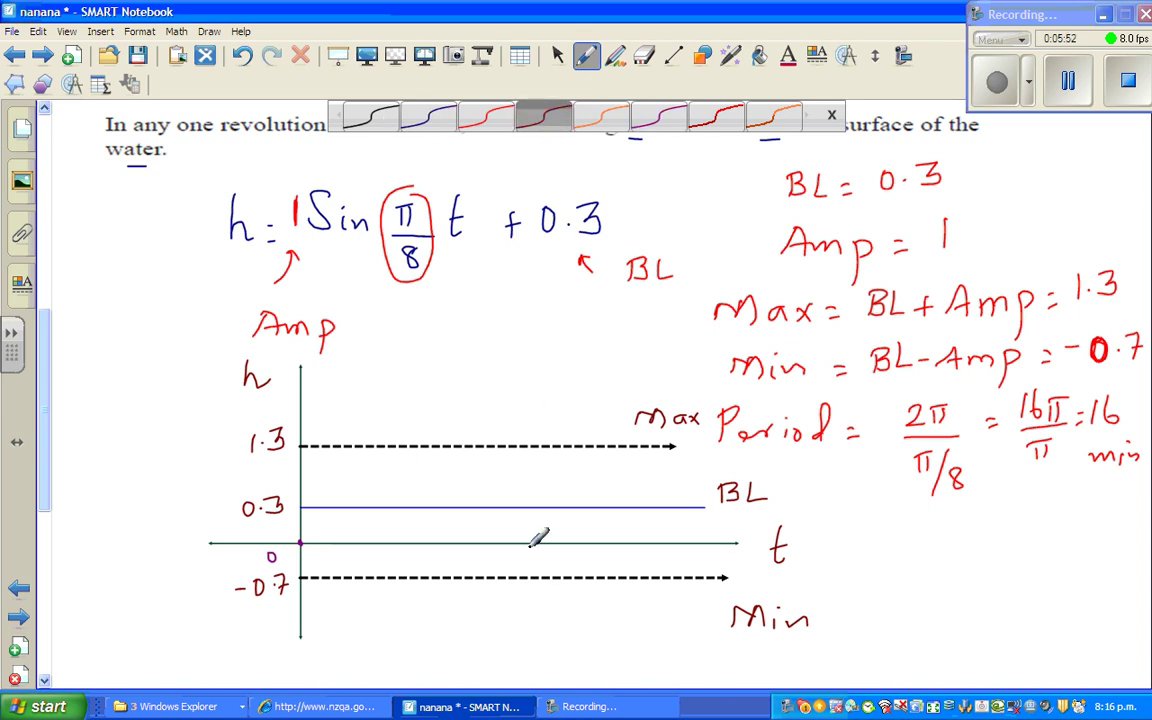
{"action": "left_click", "coordinate": [300, 542]}
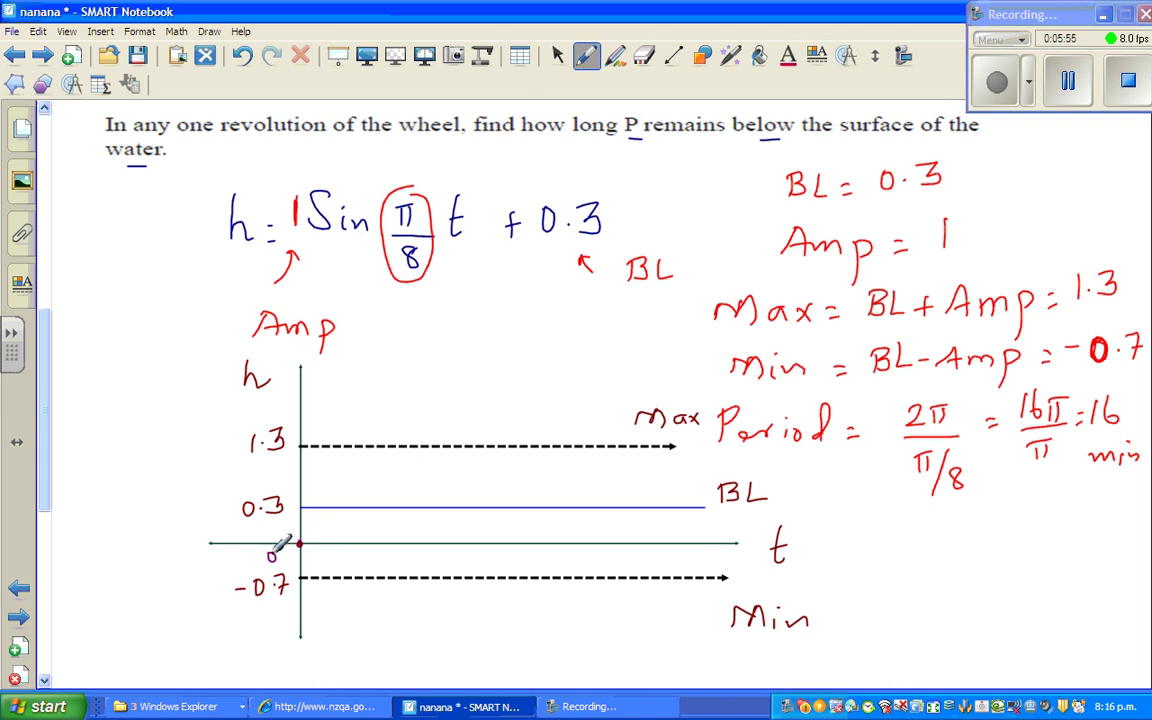
Step: Draw four ticks on the t-axis labelled 4, 8, 12 and 16min
{"action": "left_click_drag", "start_coordinate": [371, 537], "coordinate": [370, 551]}
{"action": "left_click_drag", "start_coordinate": [450, 537], "coordinate": [450, 551]}
{"action": "left_click_drag", "start_coordinate": [522, 537], "coordinate": [522, 551]}
{"action": "mouse_move", "coordinate": [610, 537]}
{"action": "left_mouse_down"}
{"action": "mouse_move", "coordinate": [610, 551]}
{"action": "mouse_move", "coordinate": [698, 564]}
{"action": "left_mouse_up"}
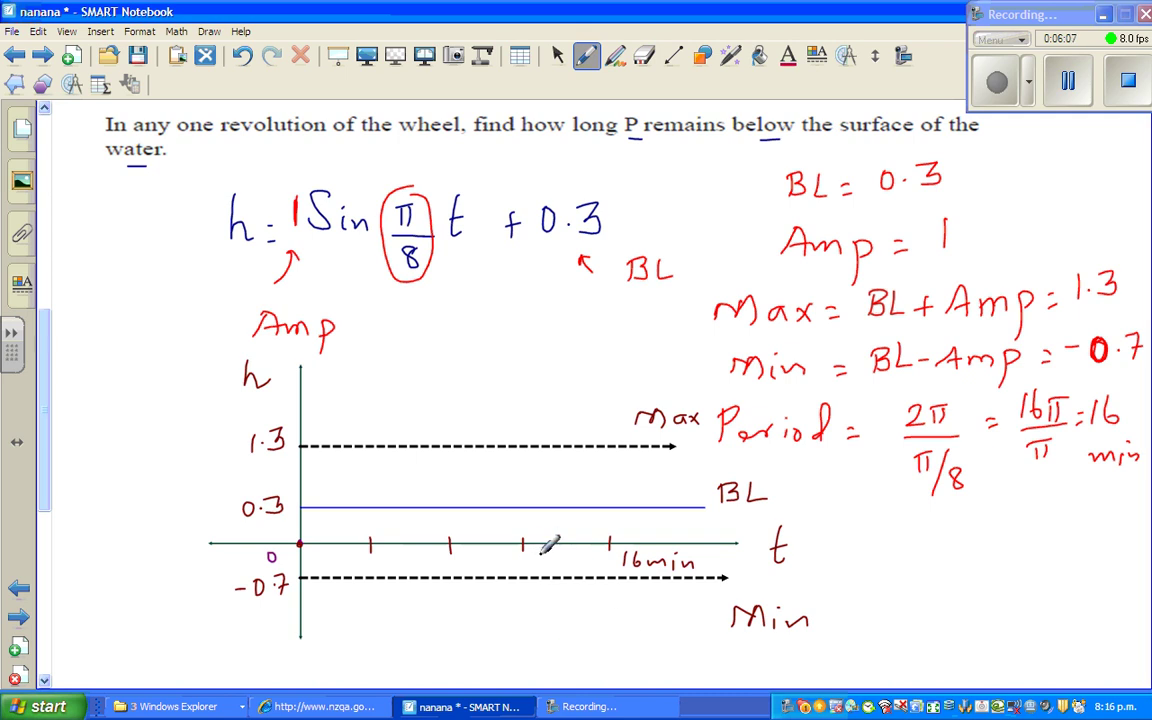
{"action": "left_click_drag", "start_coordinate": [466, 551], "coordinate": [465, 566]}
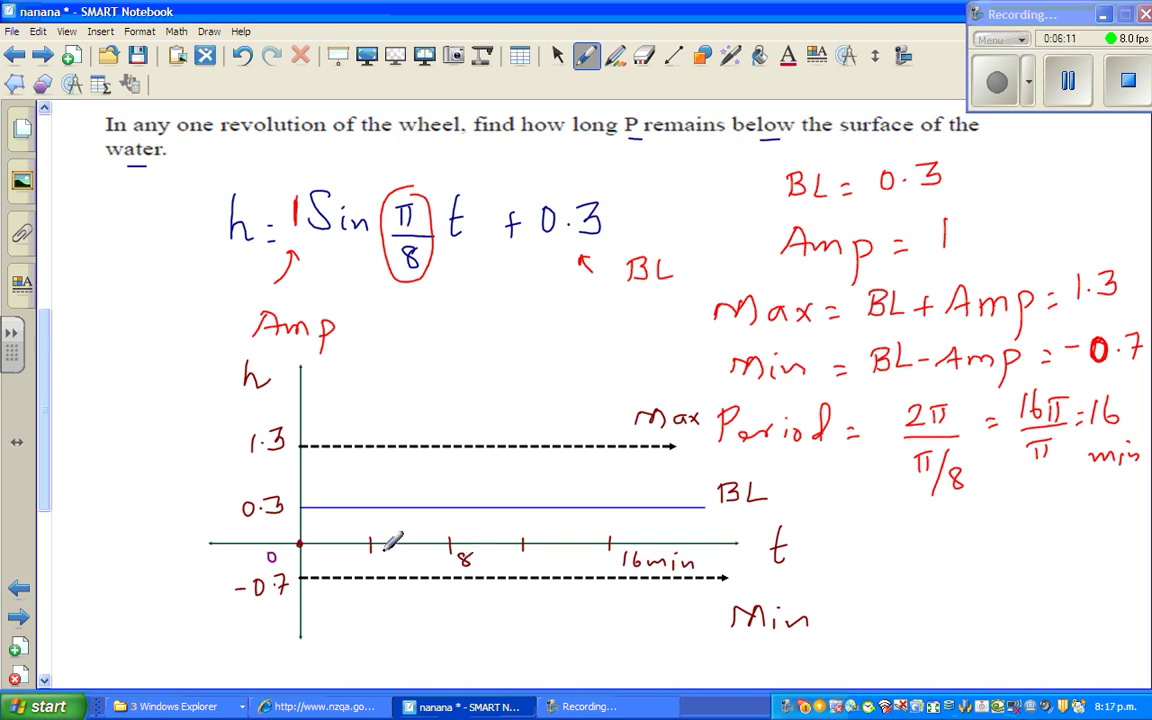
{"action": "left_click_drag", "start_coordinate": [389, 548], "coordinate": [388, 569]}
{"action": "left_click_drag", "start_coordinate": [541, 551], "coordinate": [540, 568]}
{"action": "left_click_drag", "start_coordinate": [552, 553], "coordinate": [570, 568]}
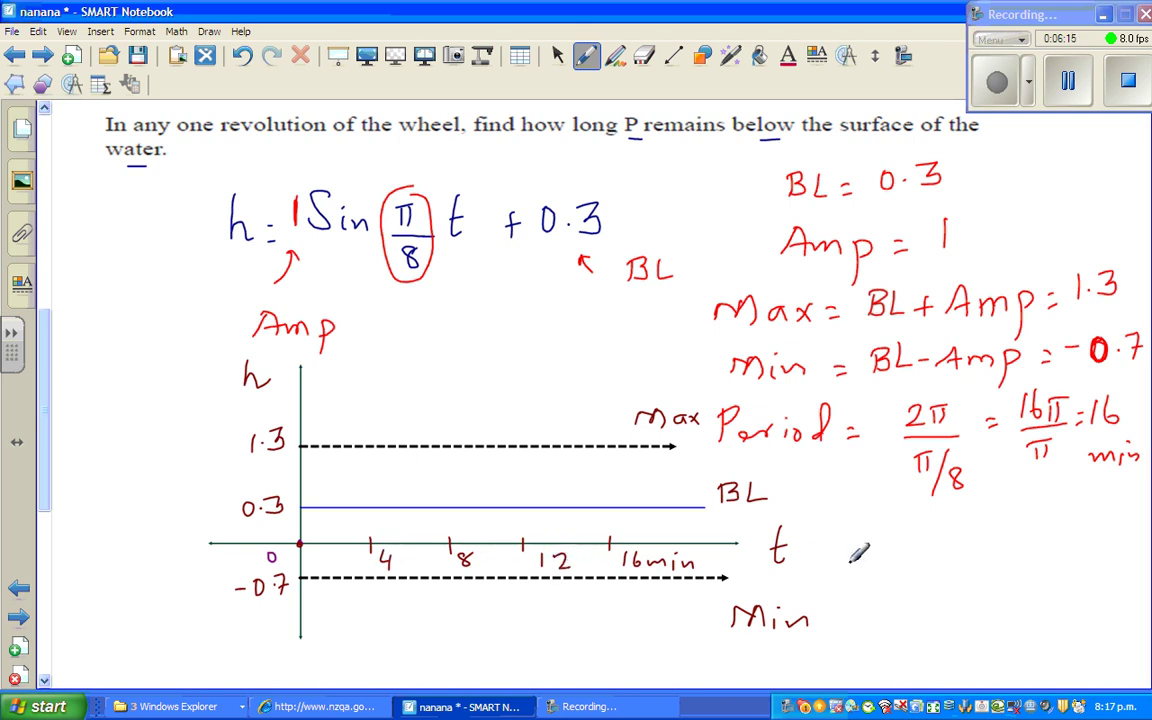
Step: Extend the horizontal axis title to 't (time in min)'
{"action": "mouse_move", "coordinate": [822, 530]}
{"action": "left_mouse_down"}
{"action": "mouse_move", "coordinate": [815, 565]}
{"action": "mouse_move", "coordinate": [838, 563]}
{"action": "mouse_move", "coordinate": [850, 542]}
{"action": "left_mouse_up"}
{"action": "mouse_move", "coordinate": [858, 546]}
{"action": "left_mouse_down"}
{"action": "mouse_move", "coordinate": [858, 563]}
{"action": "mouse_move", "coordinate": [1047, 563]}
{"action": "mouse_move", "coordinate": [1051, 550]}
{"action": "mouse_move", "coordinate": [1064, 565]}
{"action": "left_mouse_up"}
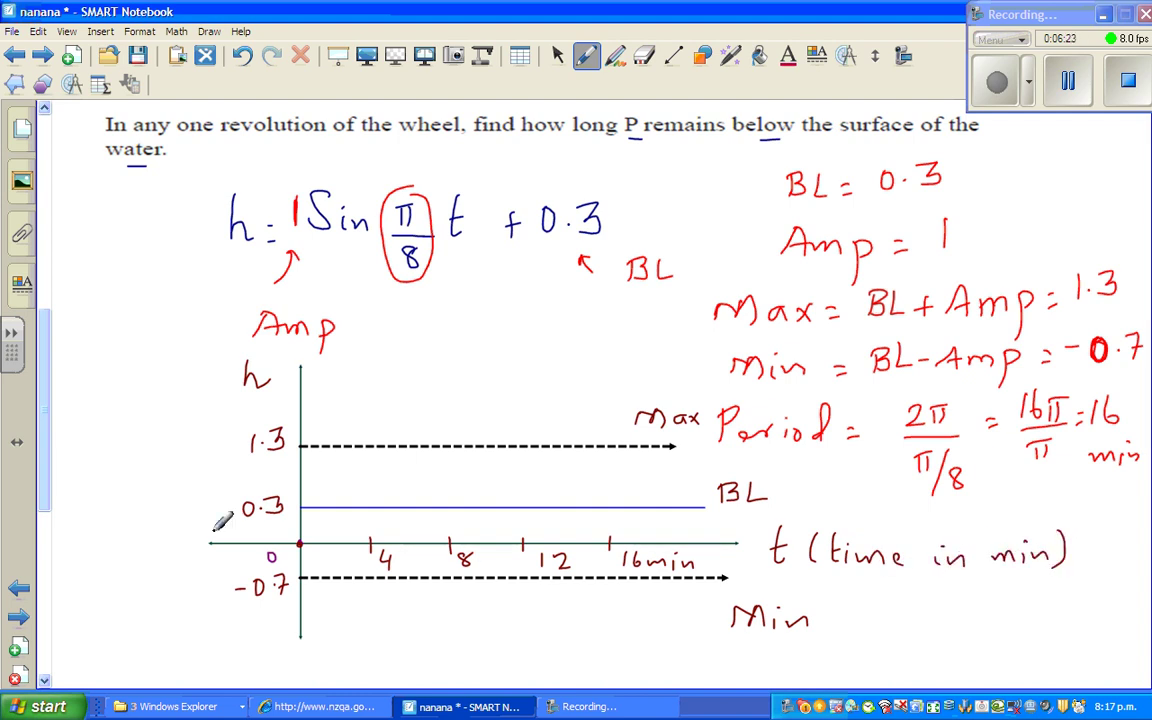
{"action": "scroll", "coordinate": [47, 425], "scroll_direction": "up", "scroll_amount": 3}
{"action": "scroll", "coordinate": [47, 425], "scroll_direction": "up", "scroll_amount": 2}
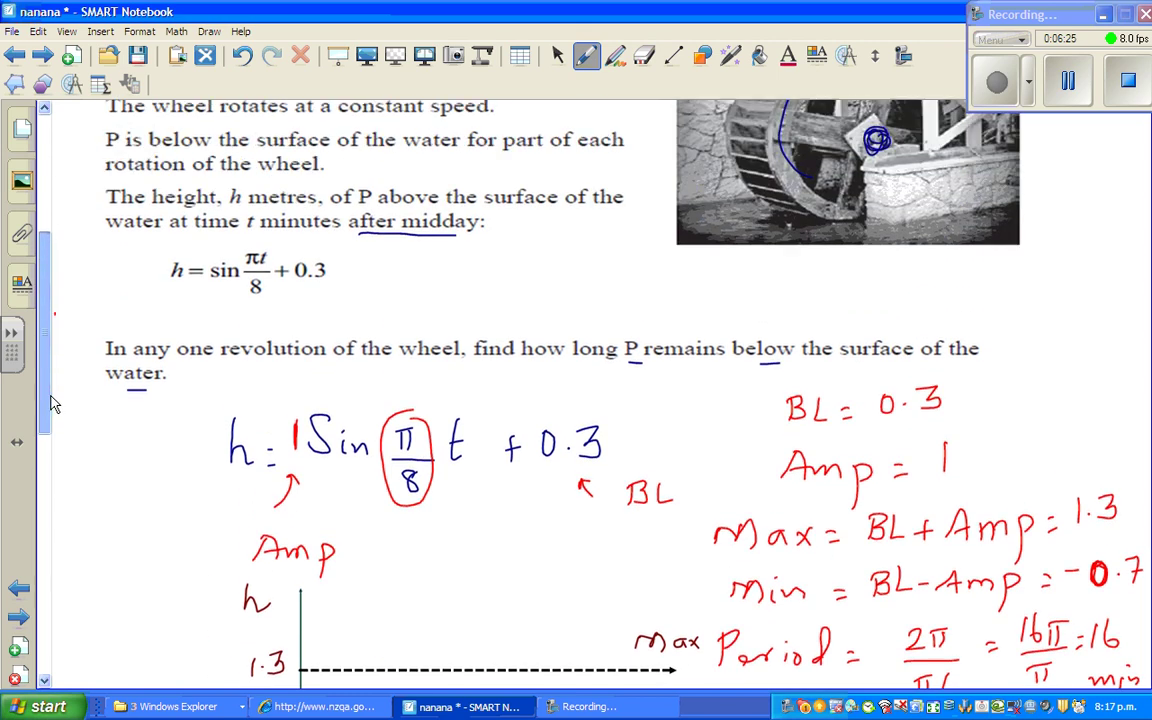
{"action": "scroll", "coordinate": [55, 360], "scroll_direction": "up", "scroll_amount": 3}
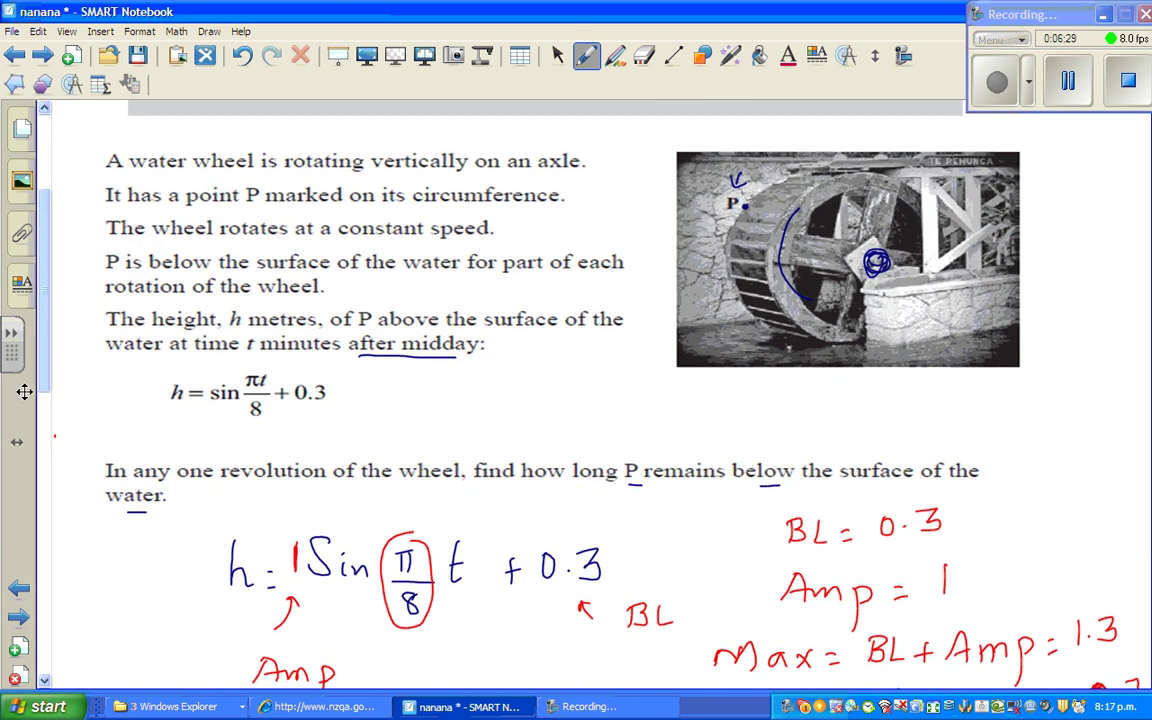
{"action": "scroll", "coordinate": [45, 350], "scroll_direction": "down", "scroll_amount": 8}
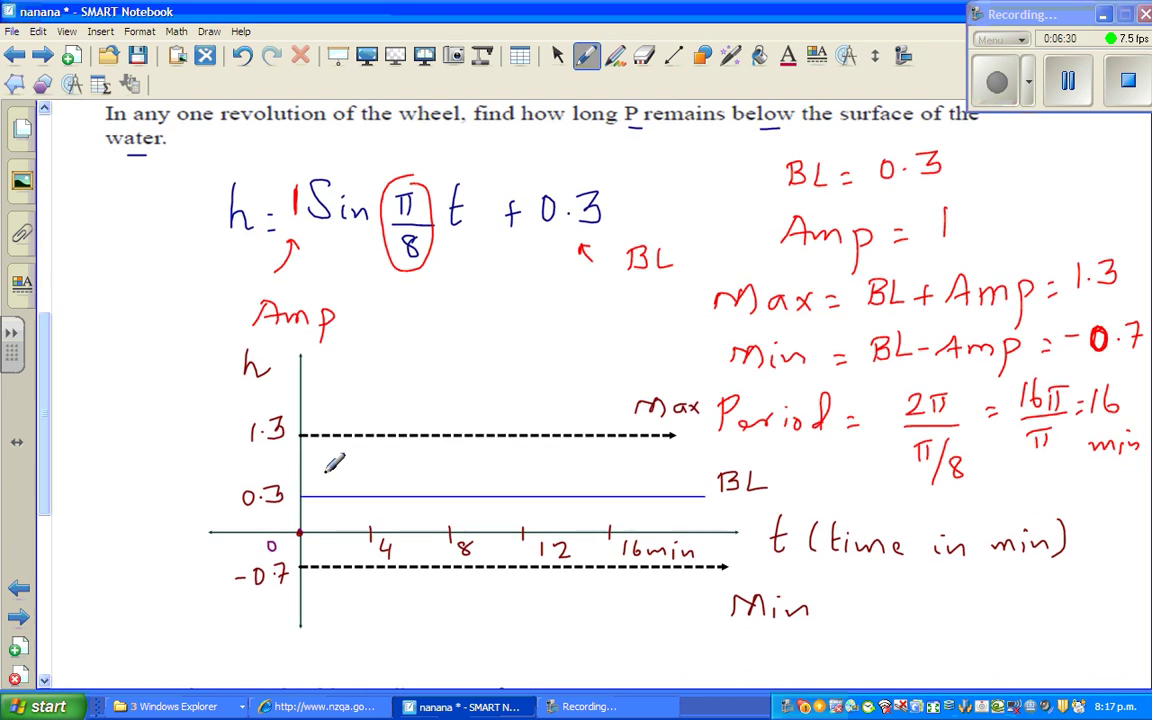
Step: Handwrite 'height of P above water in m' in red to the left of the h-axis
{"action": "left_click_drag", "start_coordinate": [98, 400], "coordinate": [108, 422]}
{"action": "left_click_drag", "start_coordinate": [111, 415], "coordinate": [138, 446]}
{"action": "left_click", "coordinate": [127, 403]}
{"action": "left_click_drag", "start_coordinate": [155, 385], "coordinate": [169, 418]}
{"action": "left_click_drag", "start_coordinate": [163, 394], "coordinate": [182, 391]}
{"action": "mouse_move", "coordinate": [90, 448]}
{"action": "left_mouse_down"}
{"action": "mouse_move", "coordinate": [98, 478]}
{"action": "mouse_move", "coordinate": [106, 449]}
{"action": "left_mouse_up"}
{"action": "mouse_move", "coordinate": [115, 440]}
{"action": "left_mouse_down"}
{"action": "mouse_move", "coordinate": [156, 447]}
{"action": "mouse_move", "coordinate": [147, 462]}
{"action": "mouse_move", "coordinate": [205, 455]}
{"action": "left_mouse_up"}
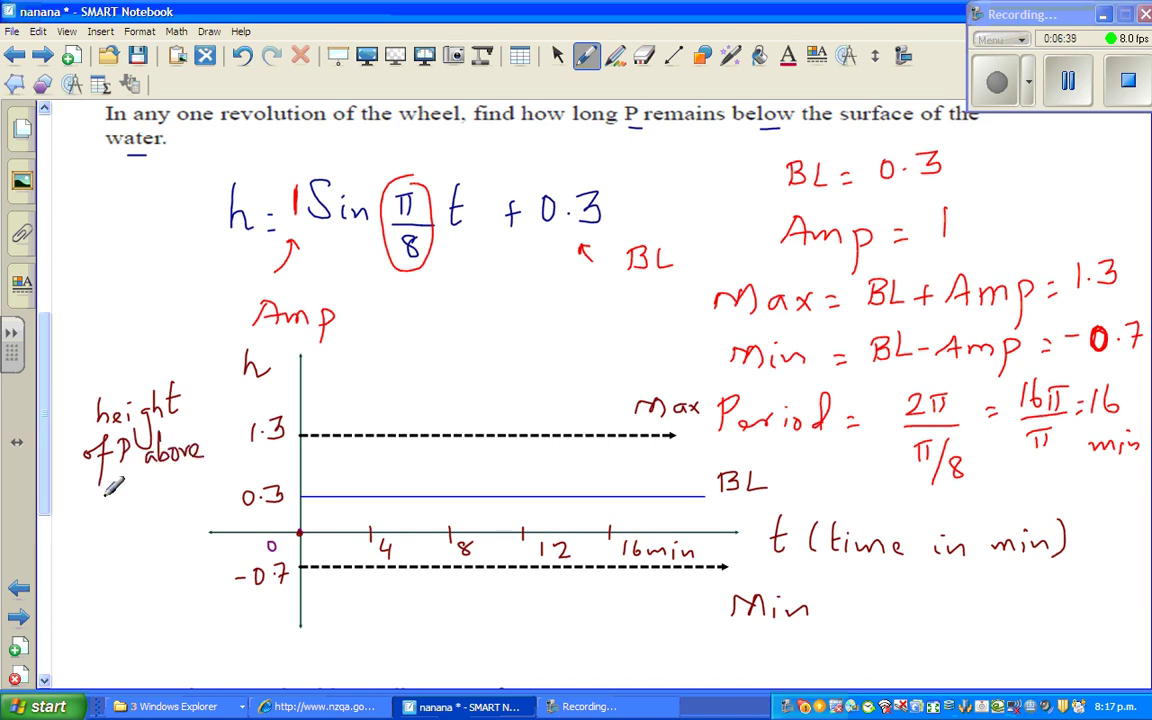
{"action": "mouse_move", "coordinate": [84, 497]}
{"action": "left_mouse_down"}
{"action": "mouse_move", "coordinate": [132, 500]}
{"action": "mouse_move", "coordinate": [182, 482]}
{"action": "left_mouse_up"}
{"action": "left_click_drag", "start_coordinate": [102, 528], "coordinate": [170, 542]}
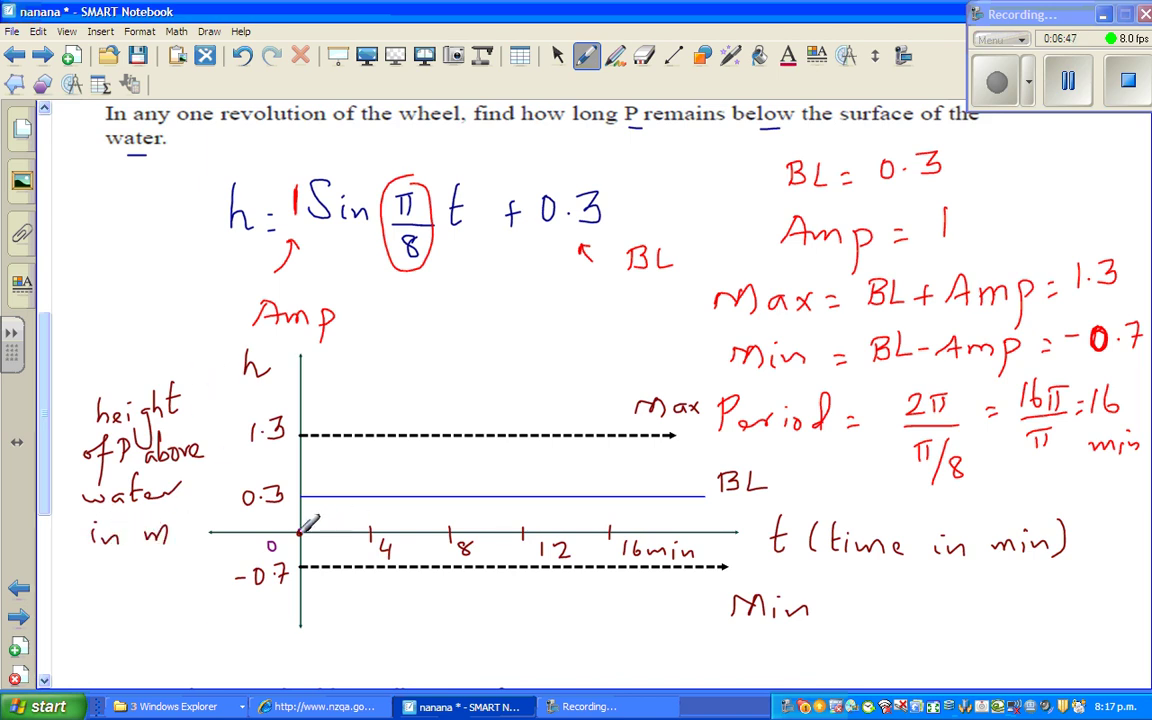
Step: Mark purple dots at (0, 0.3), (4, 1.3), (8, 0.3), (12, -0.7) and (16, 0.3)
{"action": "left_click", "coordinate": [586, 57]}
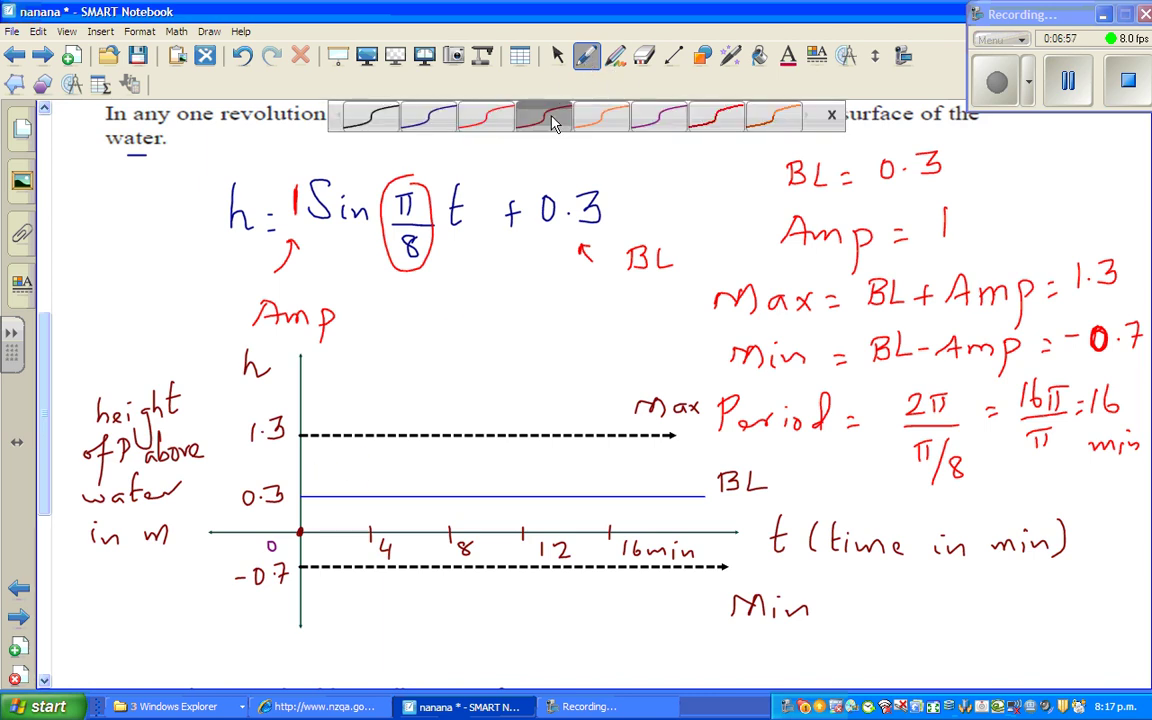
{"action": "left_click", "coordinate": [748, 110]}
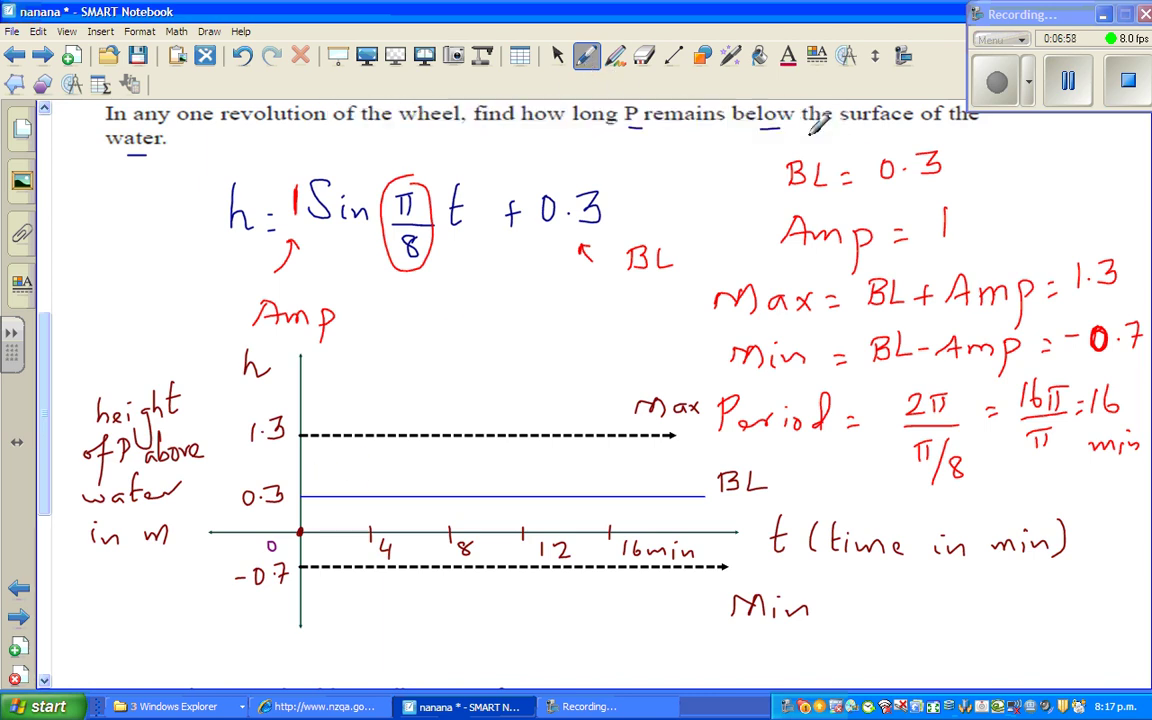
{"action": "left_click", "coordinate": [300, 494]}
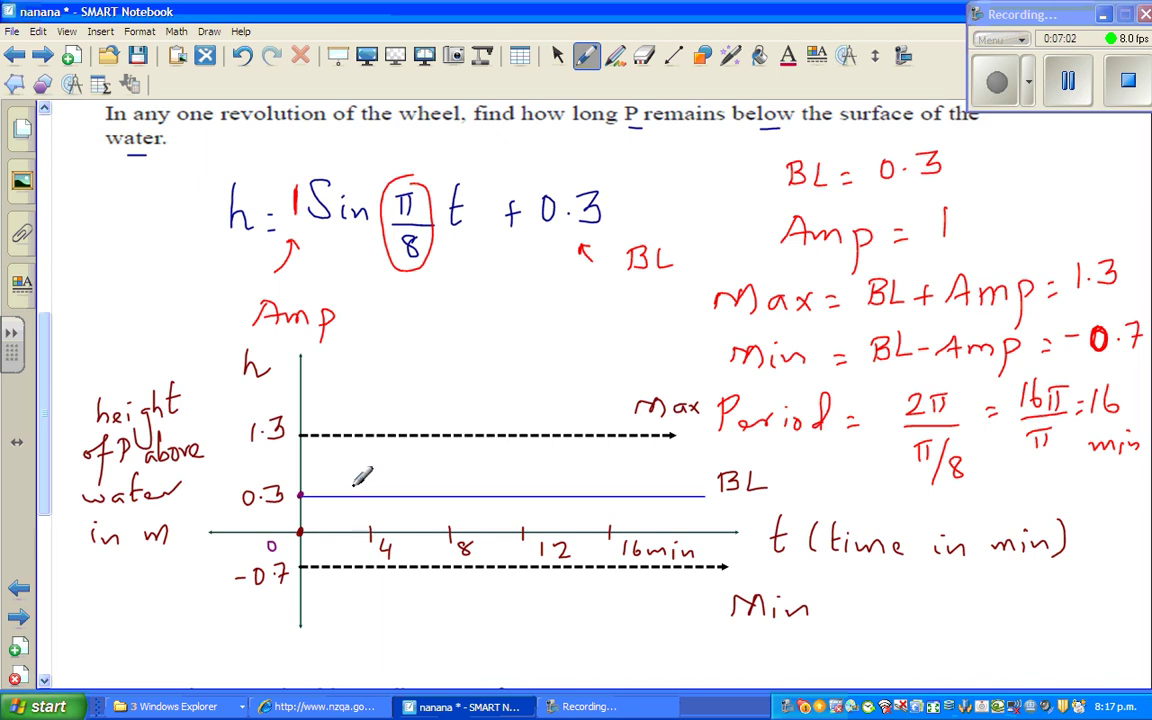
{"action": "left_click", "coordinate": [365, 436]}
{"action": "left_click", "coordinate": [449, 495]}
{"action": "left_click", "coordinate": [527, 566]}
{"action": "left_click", "coordinate": [612, 495]}
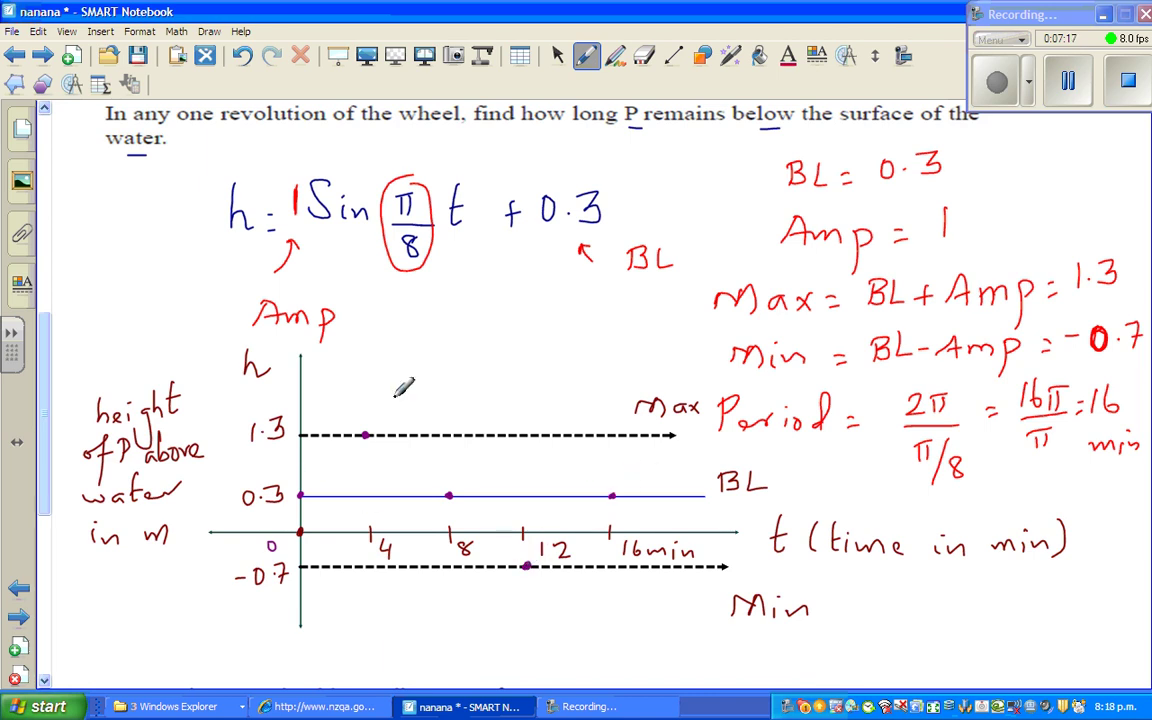
Step: Sketch a black sine curve through the five marked points
{"action": "left_click", "coordinate": [586, 56]}
{"action": "left_click", "coordinate": [594, 122]}
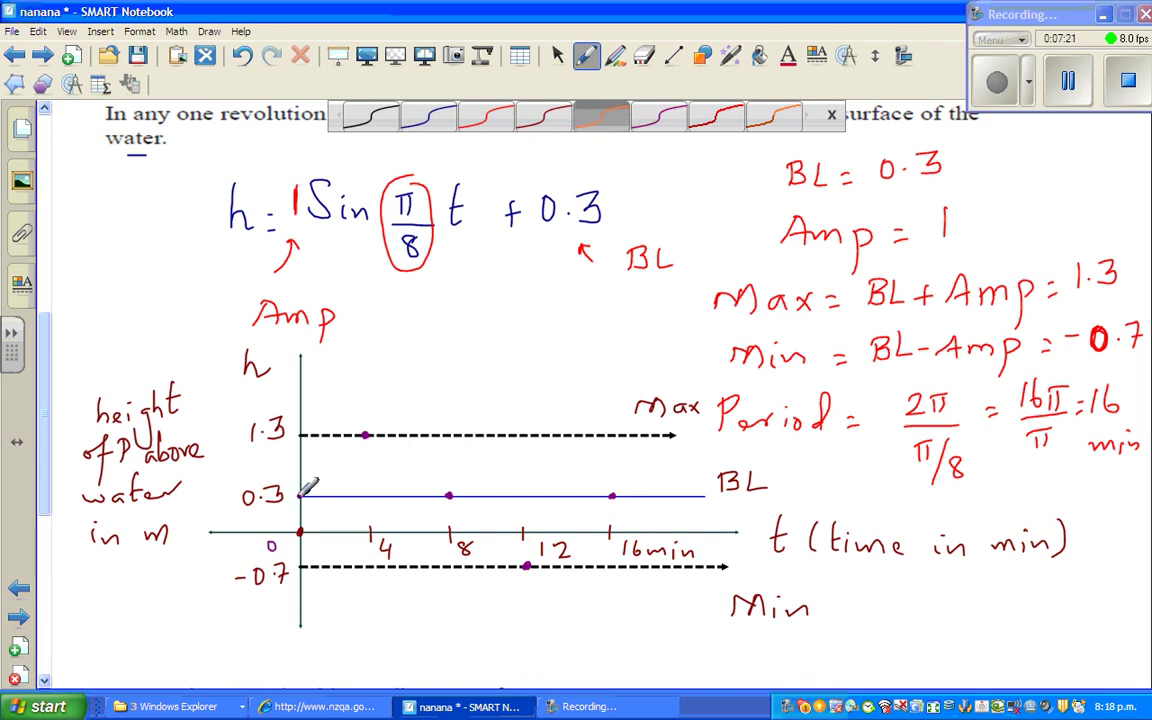
{"action": "left_click", "coordinate": [358, 117]}
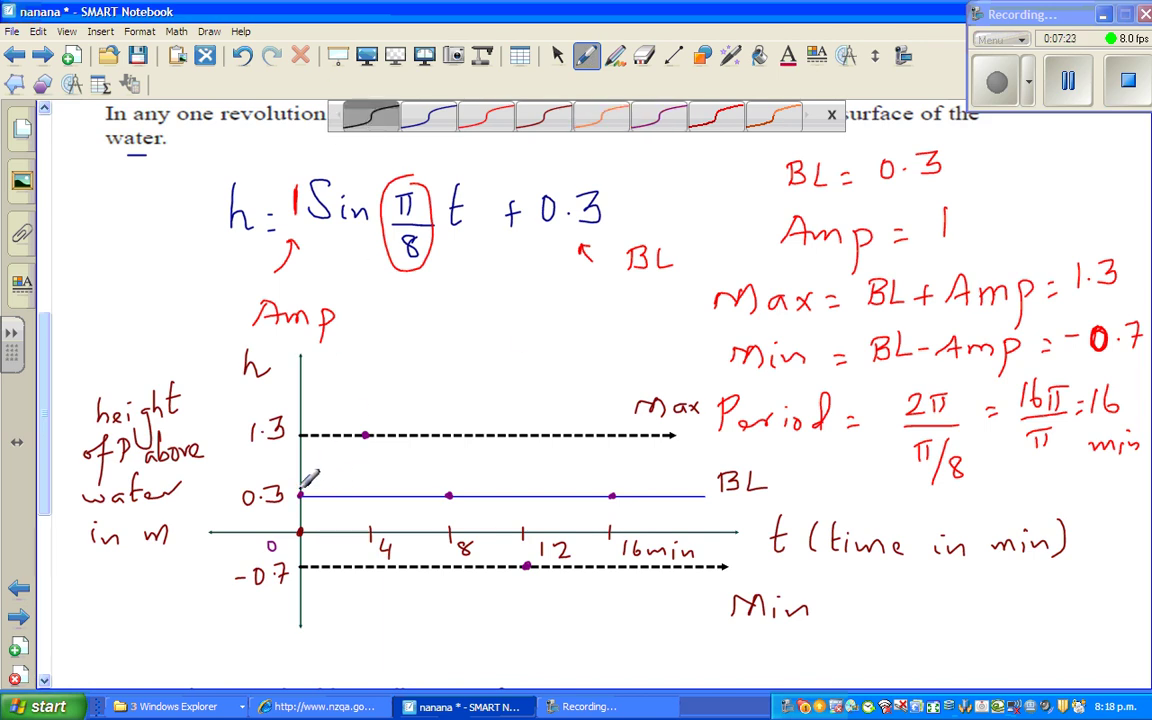
{"action": "mouse_move", "coordinate": [301, 494]}
{"action": "left_mouse_down"}
{"action": "mouse_move", "coordinate": [338, 443]}
{"action": "mouse_move", "coordinate": [374, 432]}
{"action": "mouse_move", "coordinate": [516, 559]}
{"action": "mouse_move", "coordinate": [539, 560]}
{"action": "mouse_move", "coordinate": [611, 495]}
{"action": "left_mouse_up"}
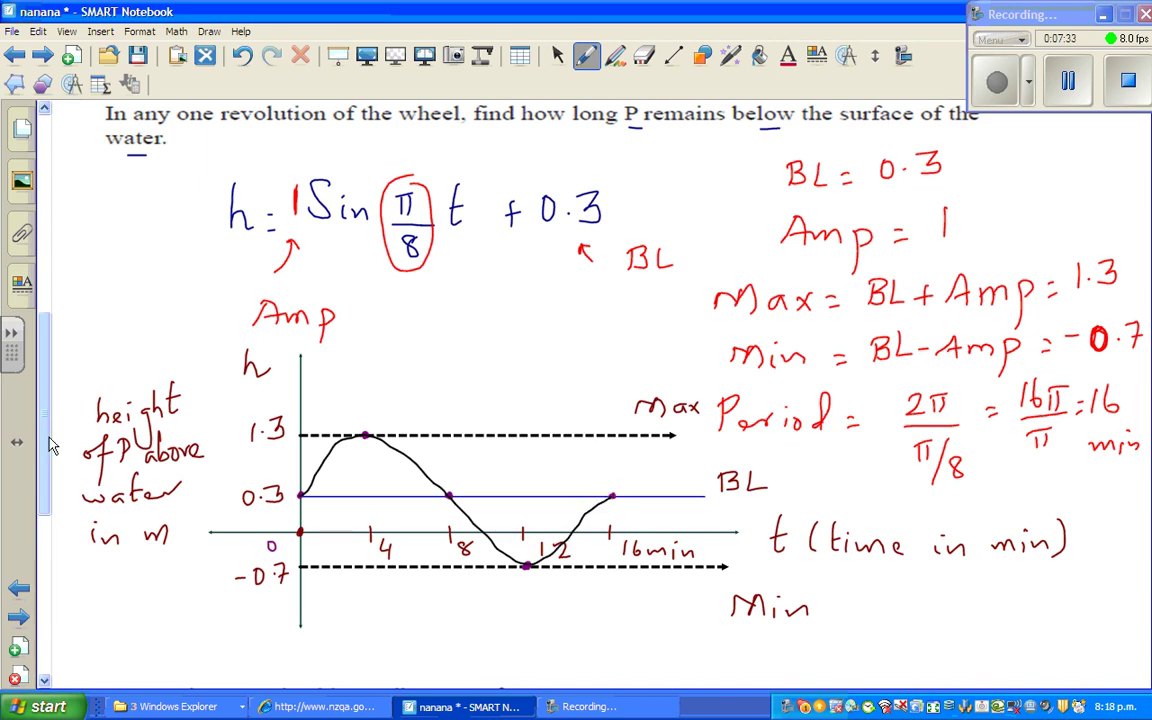
{"action": "scroll", "coordinate": [44, 395], "scroll_direction": "up", "scroll_amount": 3}
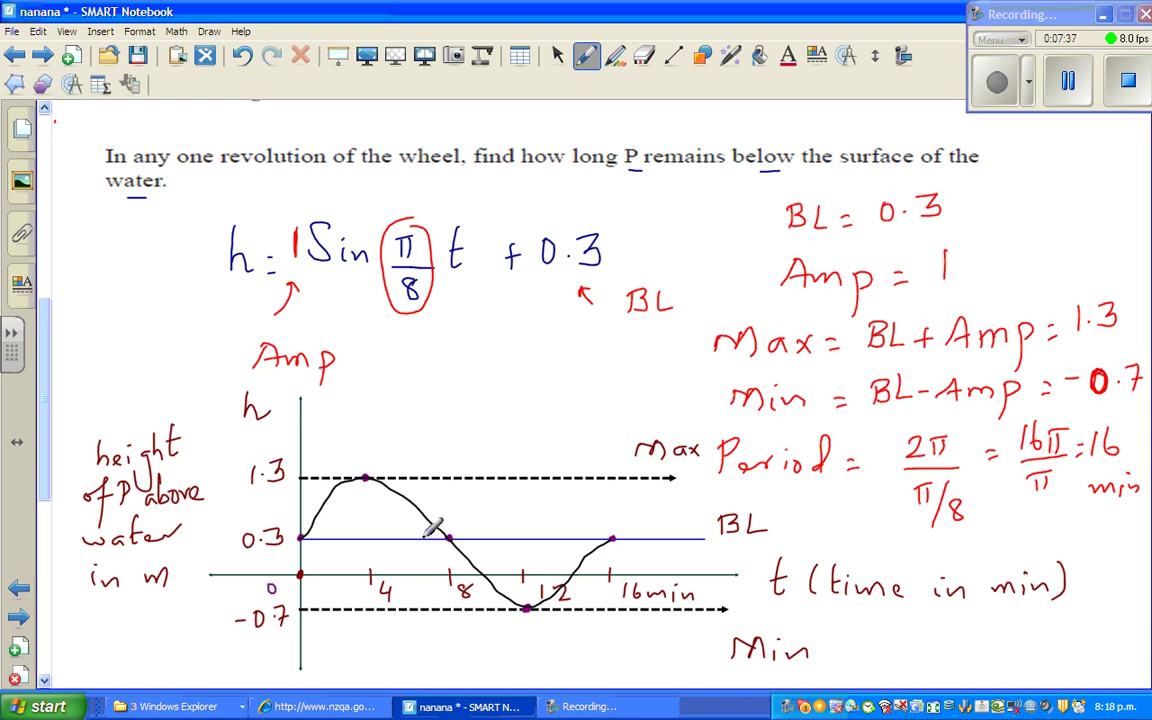
{"action": "left_click", "coordinate": [45, 707]}
Step: Launch the Casio fx-9860G emulator, reposition it and enter GRAPH mode
{"action": "left_click", "coordinate": [85, 315]}
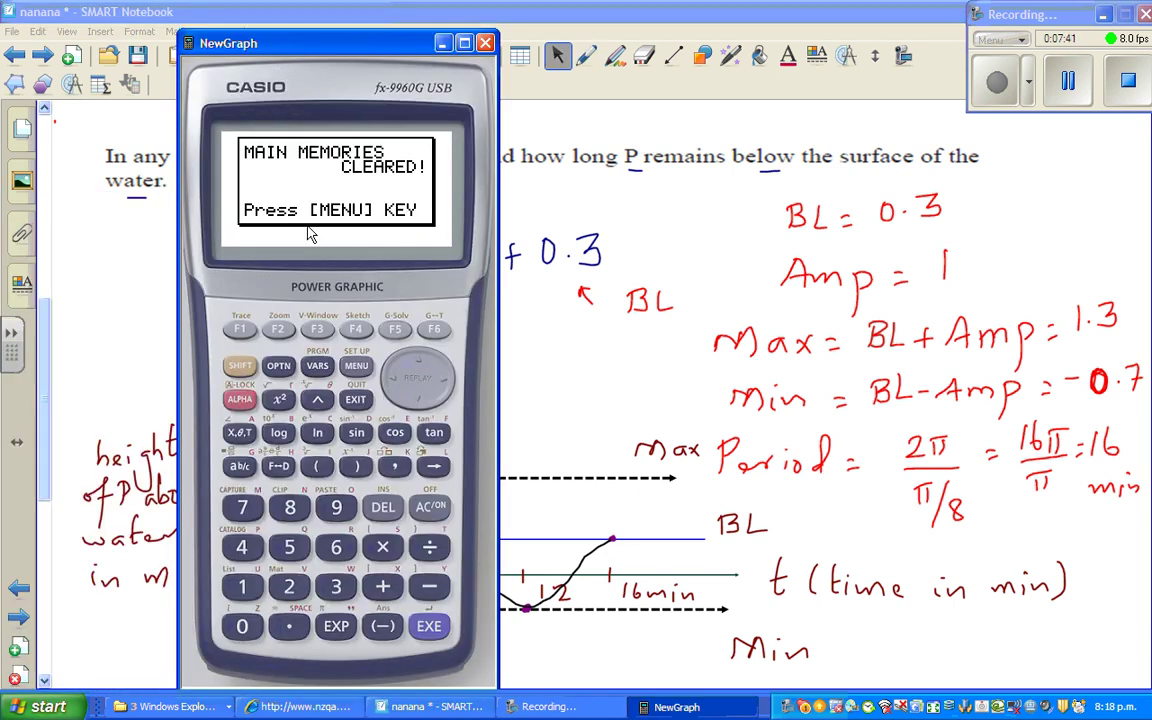
{"action": "left_click_drag", "start_coordinate": [341, 48], "coordinate": [878, 45]}
{"action": "left_click", "coordinate": [893, 366]}
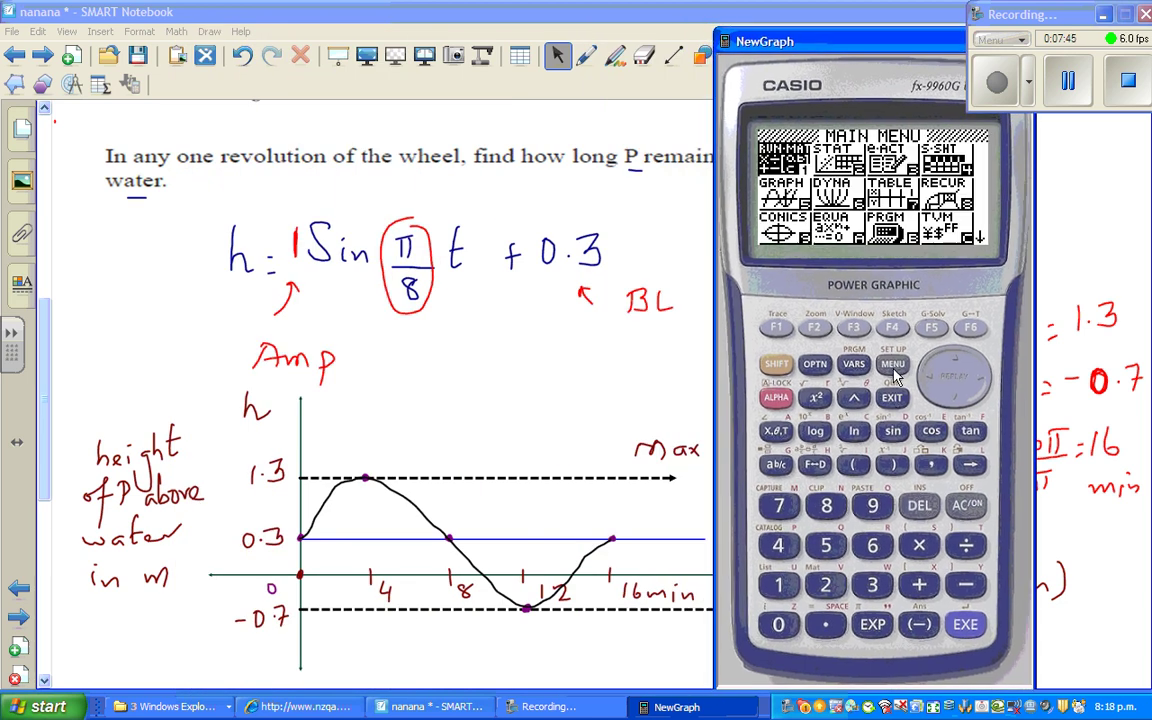
{"action": "left_click", "coordinate": [955, 392]}
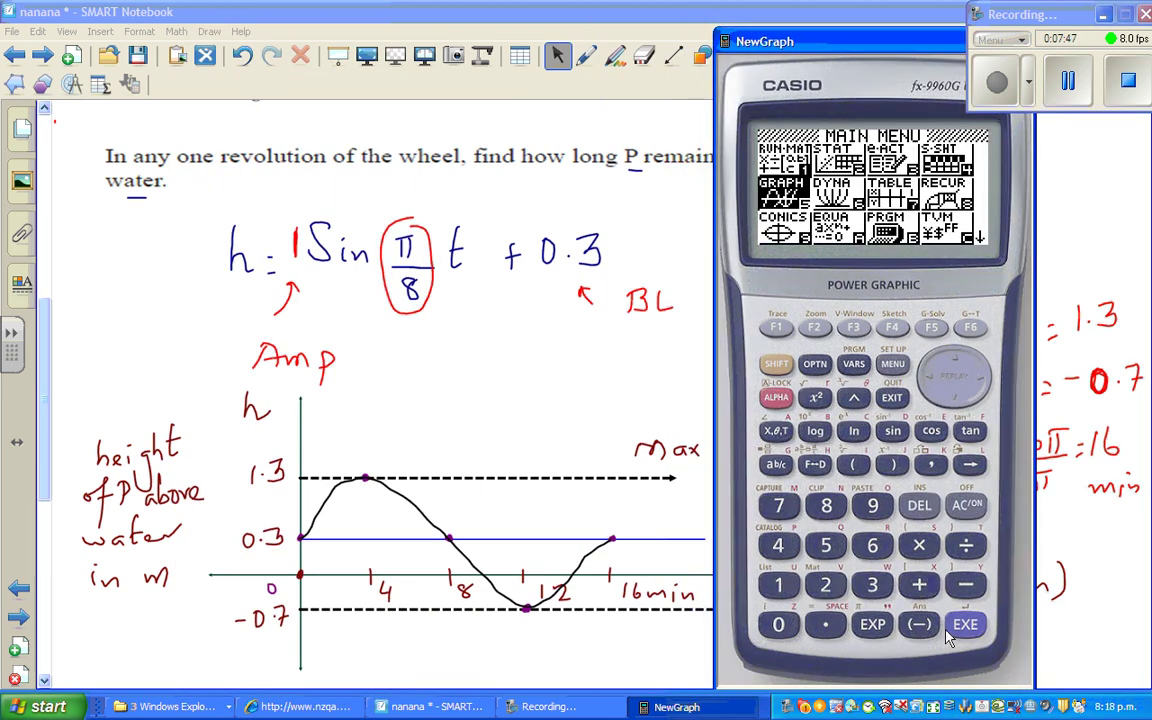
{"action": "left_click", "coordinate": [961, 627]}
Step: Check in SET UP that the Angle setting is Rad, then return to the function list
{"action": "left_click", "coordinate": [786, 368]}
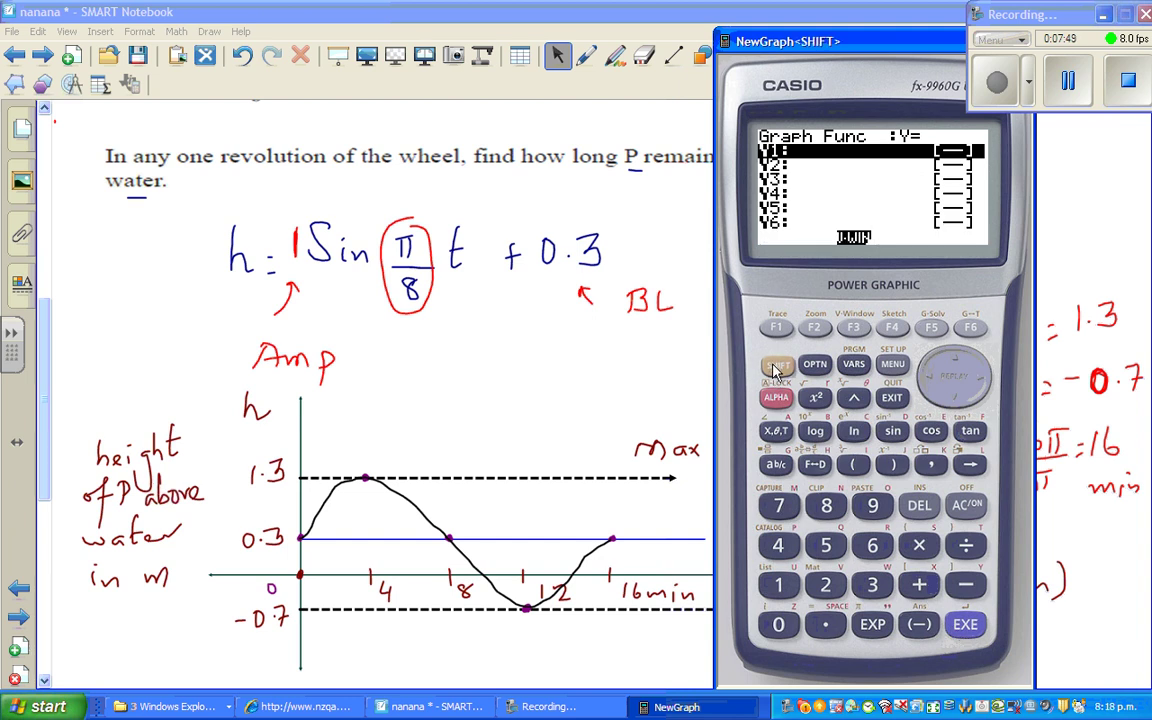
{"action": "left_click", "coordinate": [894, 366]}
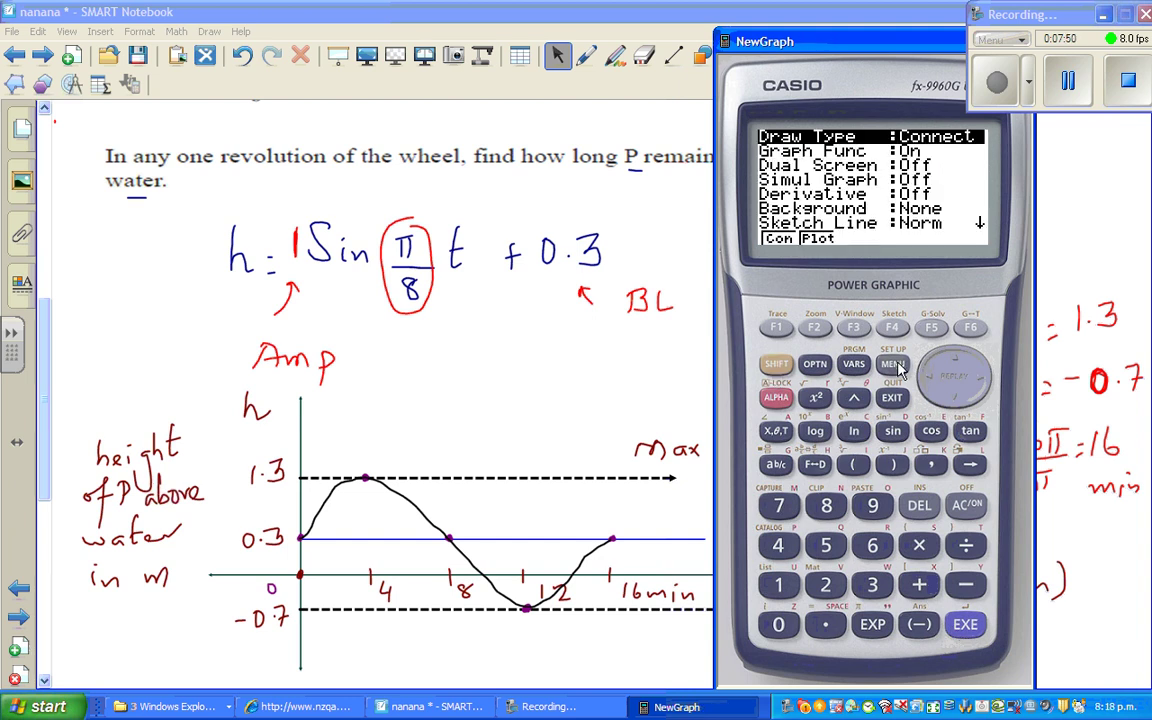
{"action": "left_click", "coordinate": [958, 406]}
{"action": "left_click", "coordinate": [958, 406]}
{"action": "left_click", "coordinate": [956, 408]}
{"action": "left_click", "coordinate": [956, 408]}
{"action": "left_click", "coordinate": [953, 412]}
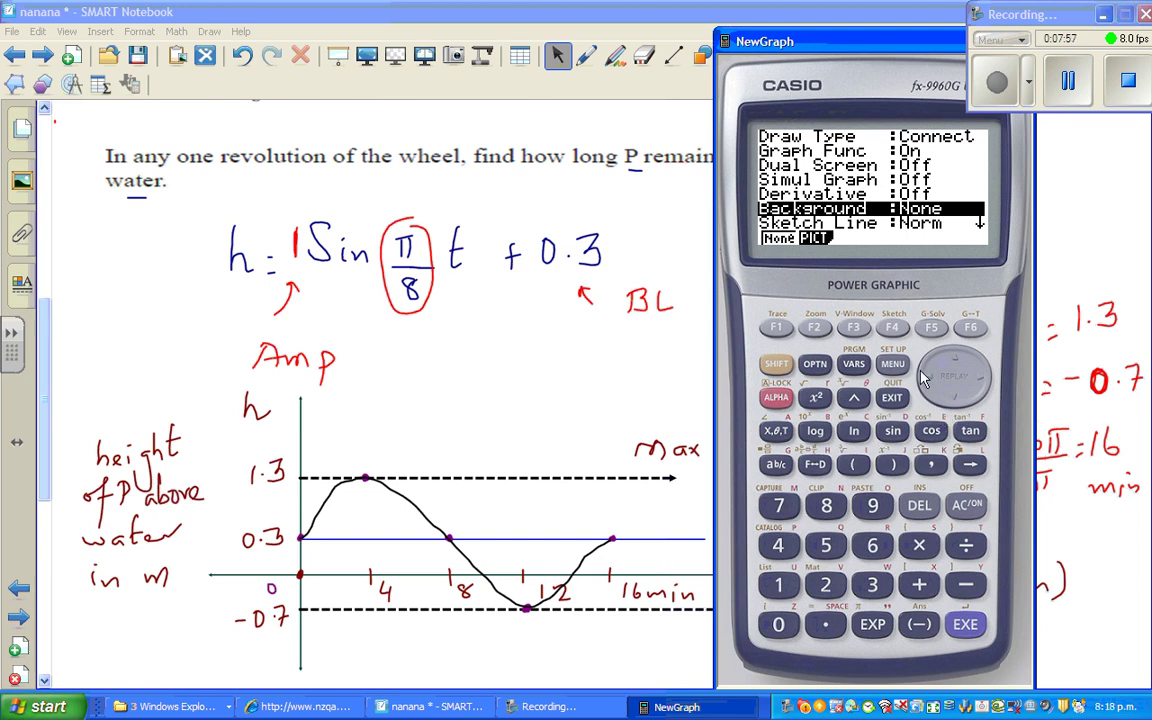
{"action": "left_click", "coordinate": [956, 405]}
{"action": "left_click", "coordinate": [952, 409]}
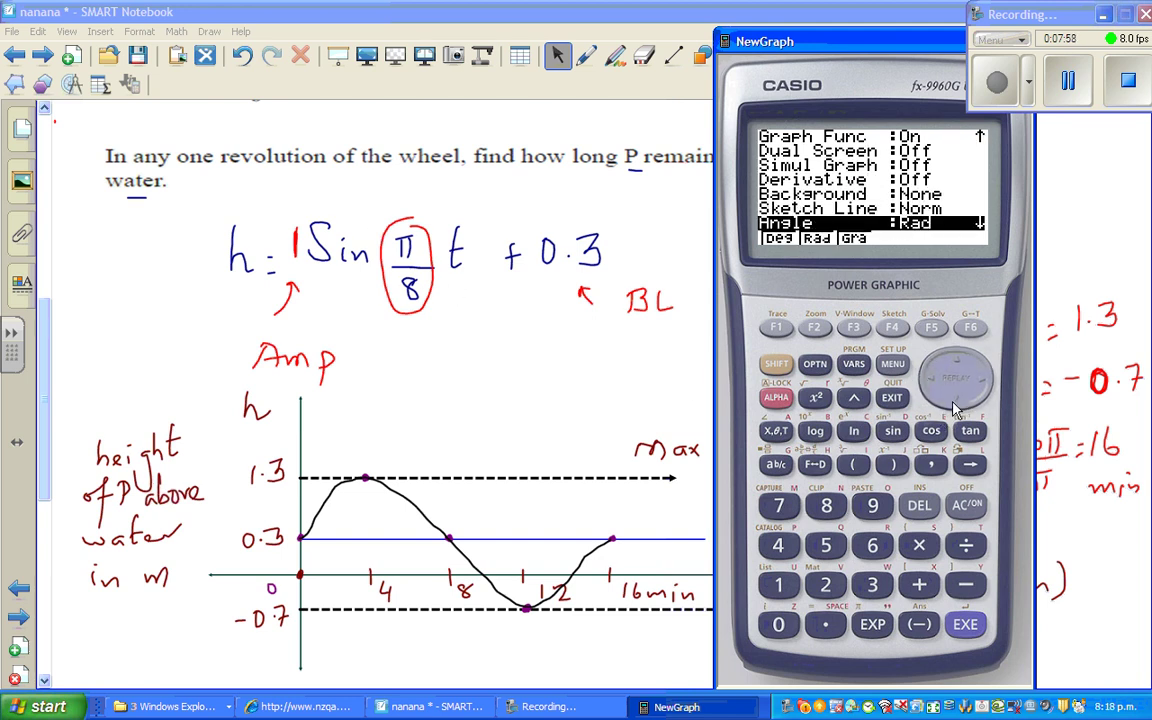
{"action": "left_click", "coordinate": [897, 402]}
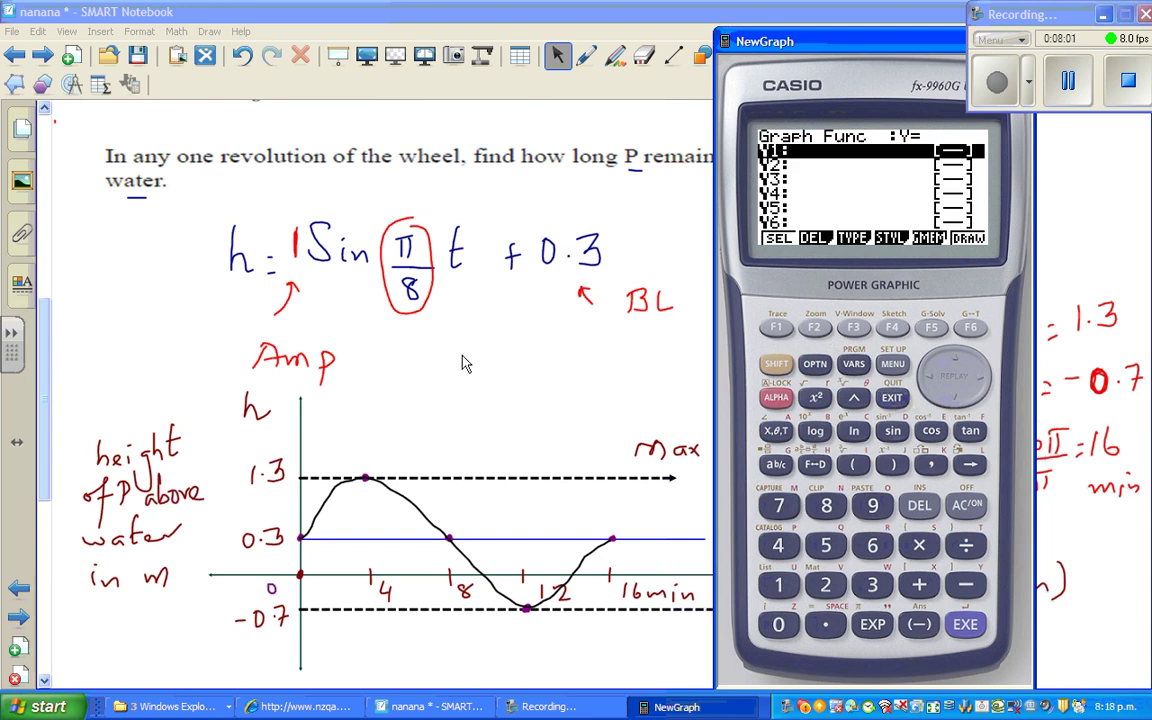
Step: Enter and store Y1 = sin(πX÷8)+0.3
{"action": "left_click", "coordinate": [893, 432]}
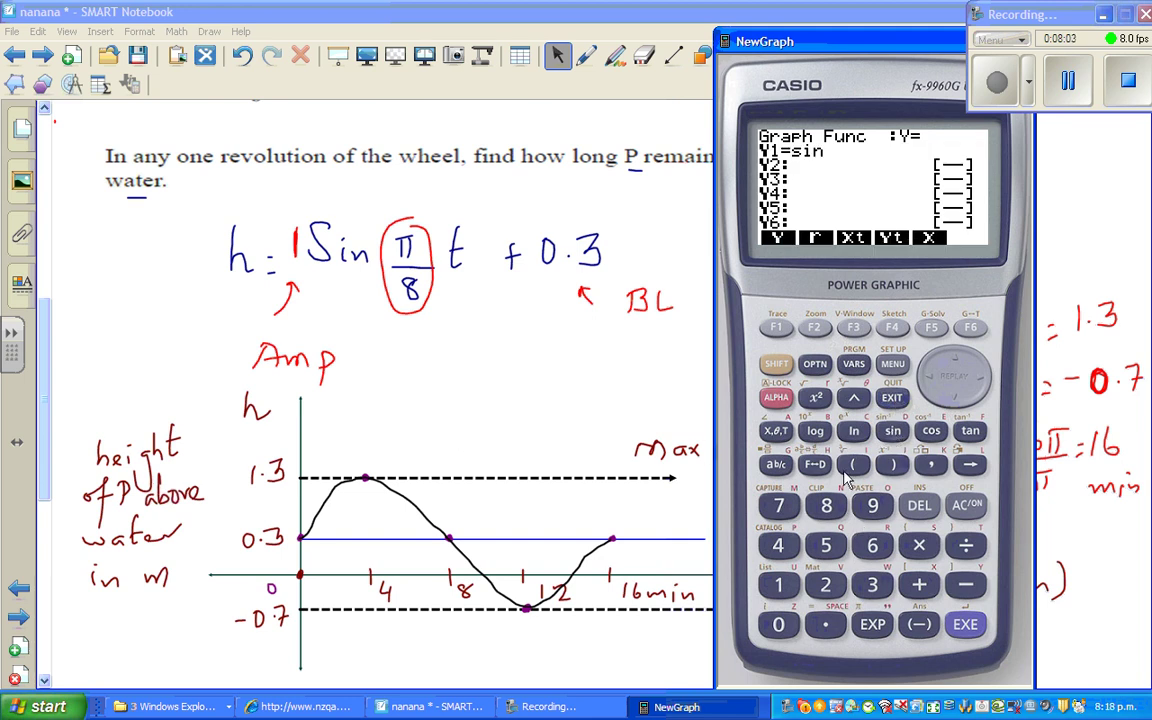
{"action": "type", "text": "("}
{"action": "key", "text": "shift"}
{"action": "key", "text": "e"}
{"action": "left_click", "coordinate": [779, 437]}
{"action": "type", "text": "/"}
{"action": "left_click", "coordinate": [841, 512]}
{"action": "type", "text": ")"}
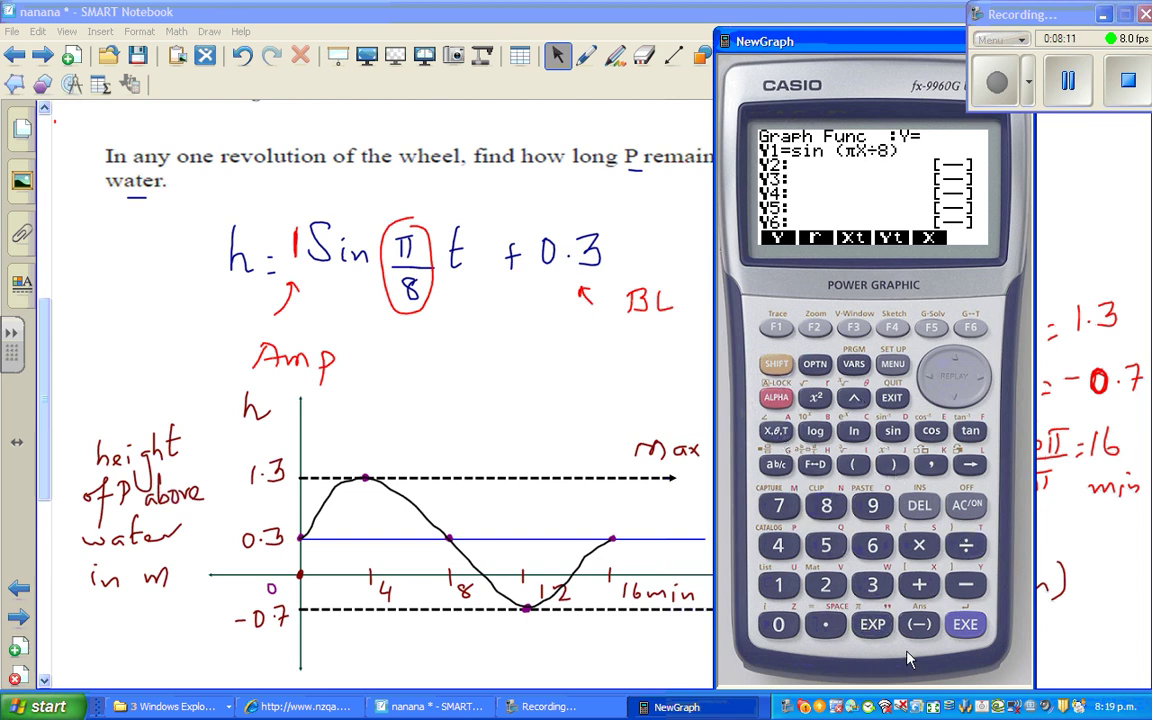
{"action": "left_click", "coordinate": [919, 586]}
{"action": "left_click", "coordinate": [778, 624]}
{"action": "left_click", "coordinate": [826, 624]}
{"action": "left_click", "coordinate": [873, 586]}
{"action": "key", "text": "Return"}
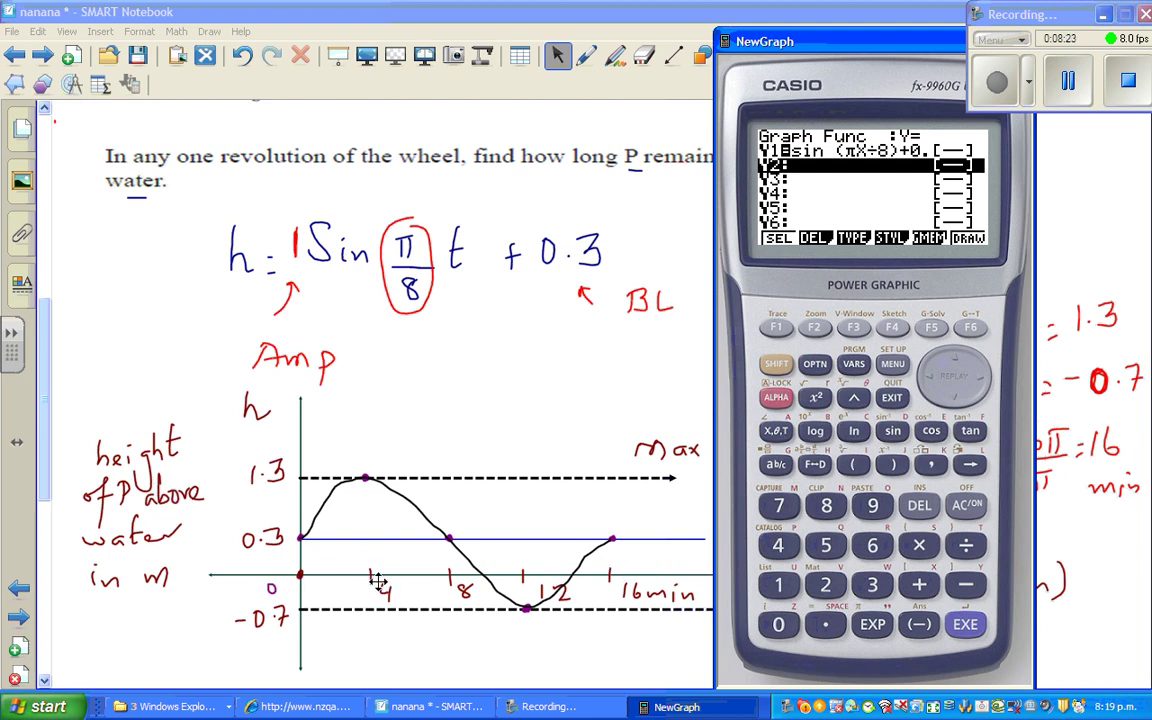
{"action": "left_click", "coordinate": [777, 365]}
{"action": "left_click", "coordinate": [853, 328]}
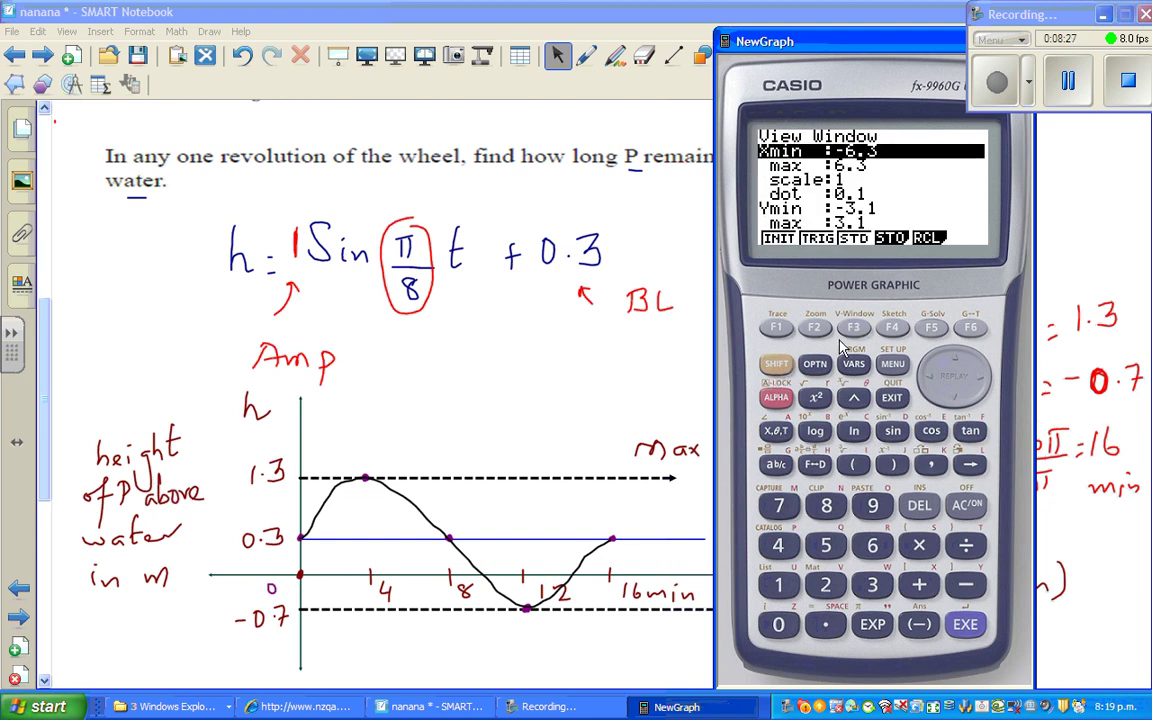
Step: Set the View Window x range to Xmin 0, Xmax 16 and scale 4
{"action": "left_click", "coordinate": [779, 625]}
{"action": "key", "text": "Return"}
{"action": "type", "text": "16"}
{"action": "key", "text": "Return"}
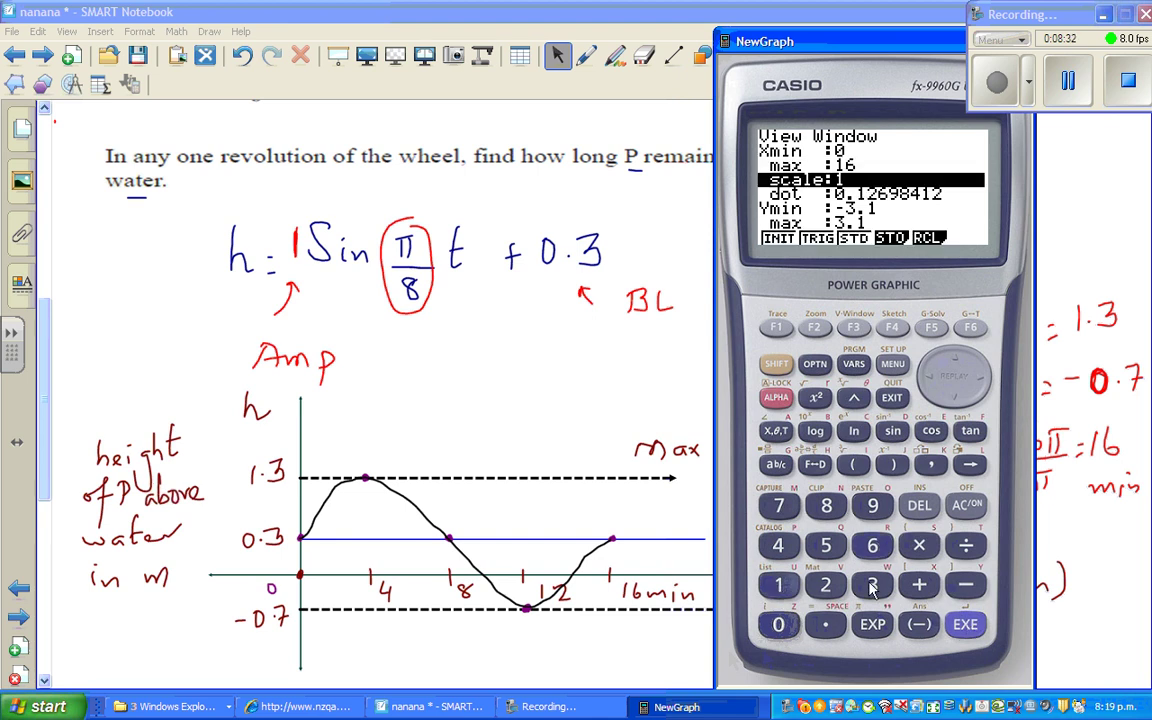
{"action": "left_click", "coordinate": [779, 546]}
{"action": "left_click", "coordinate": [965, 624]}
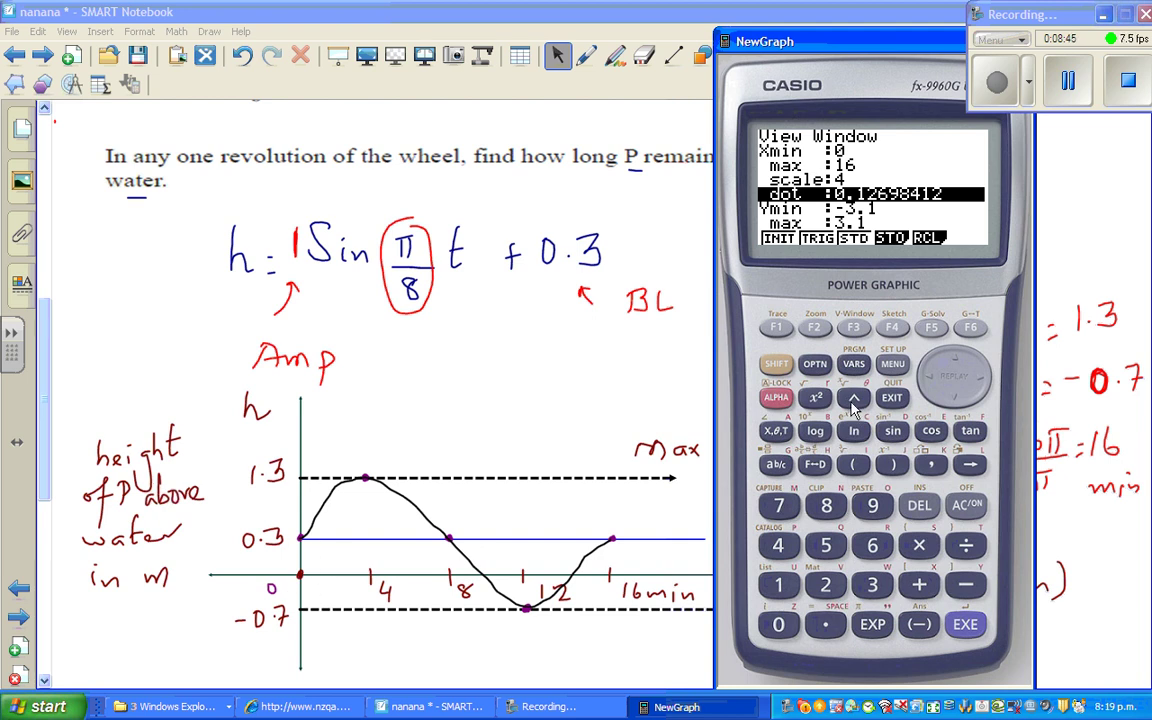
Step: Set Ymin -1, Ymax 2 and y scale 0.2, then draw the graph
{"action": "left_click", "coordinate": [944, 398]}
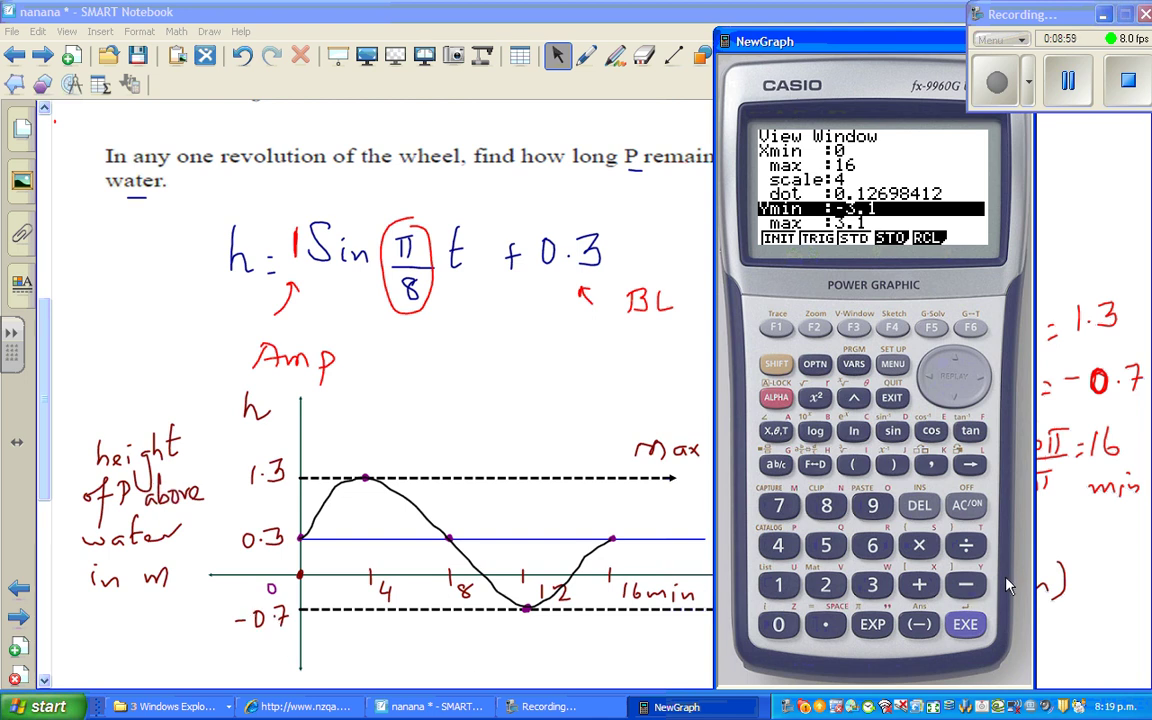
{"action": "left_click", "coordinate": [968, 587]}
{"action": "left_click", "coordinate": [778, 585]}
{"action": "left_click", "coordinate": [963, 623]}
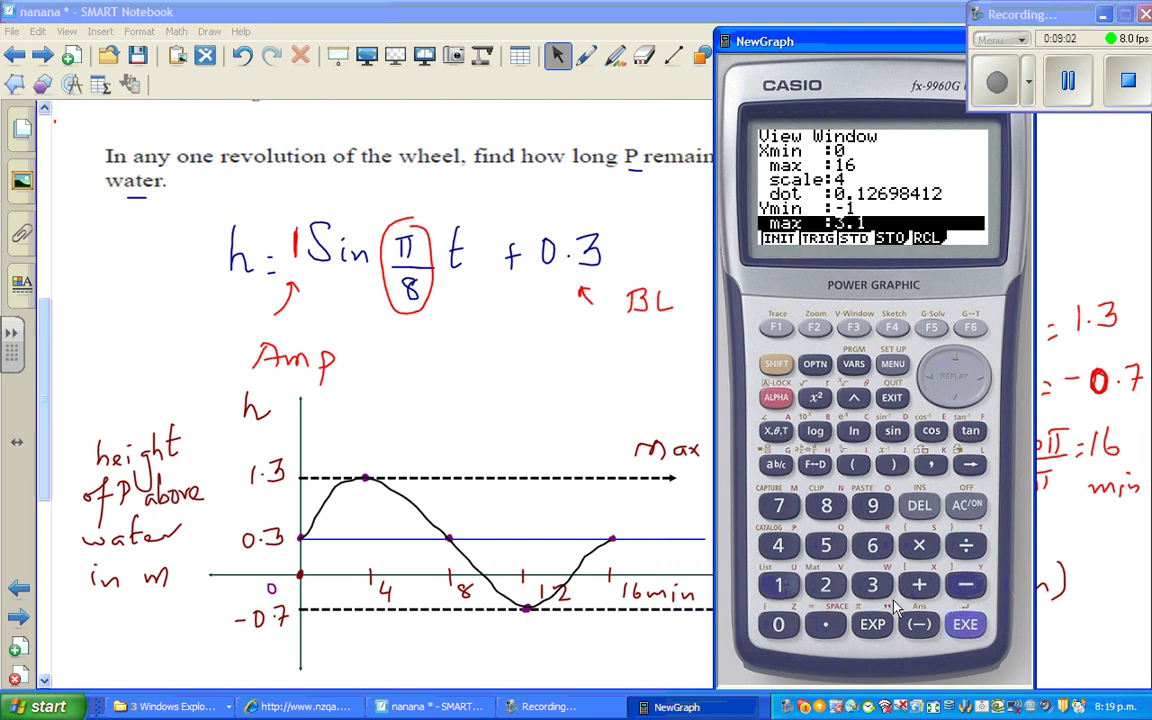
{"action": "left_click", "coordinate": [826, 586]}
{"action": "left_click", "coordinate": [965, 624]}
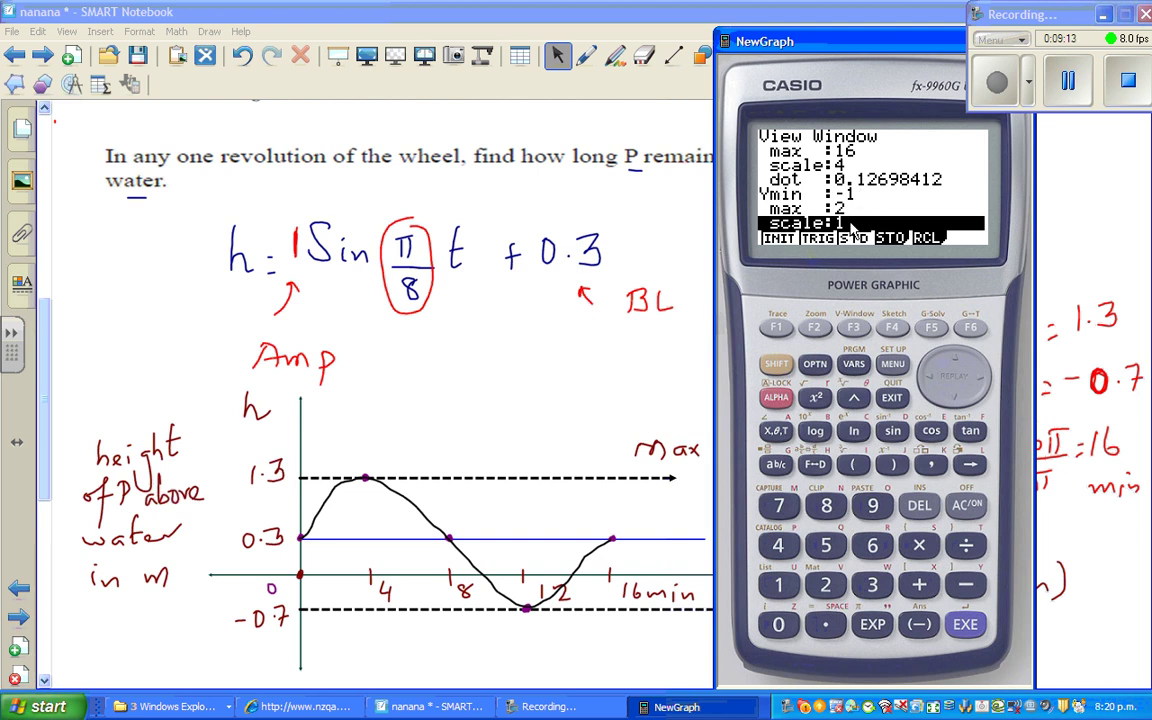
{"action": "left_click", "coordinate": [830, 625]}
{"action": "left_click", "coordinate": [832, 588]}
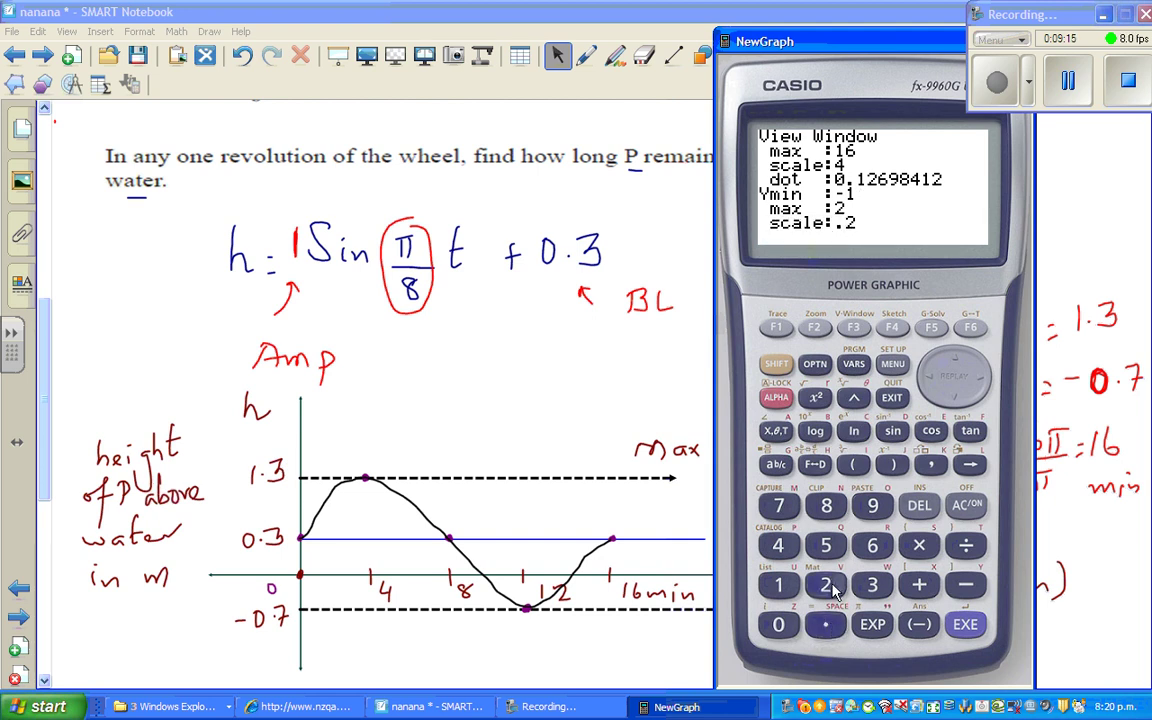
{"action": "left_click", "coordinate": [965, 624]}
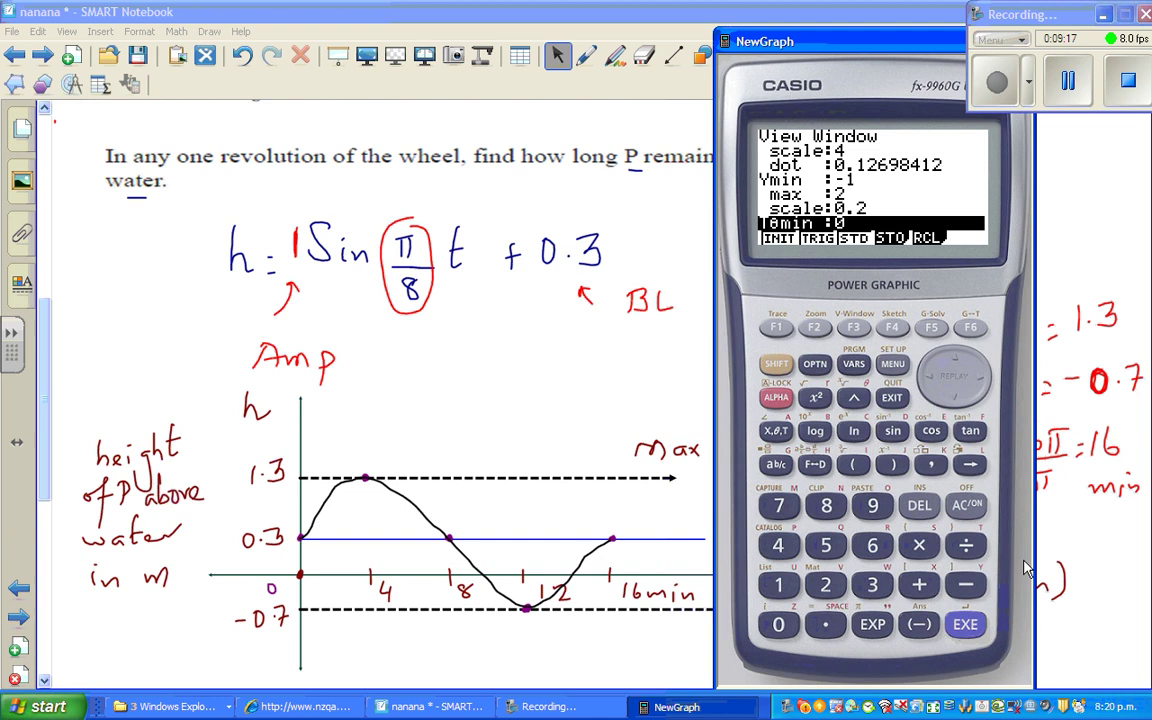
{"action": "left_click", "coordinate": [965, 624]}
{"action": "left_click", "coordinate": [965, 624]}
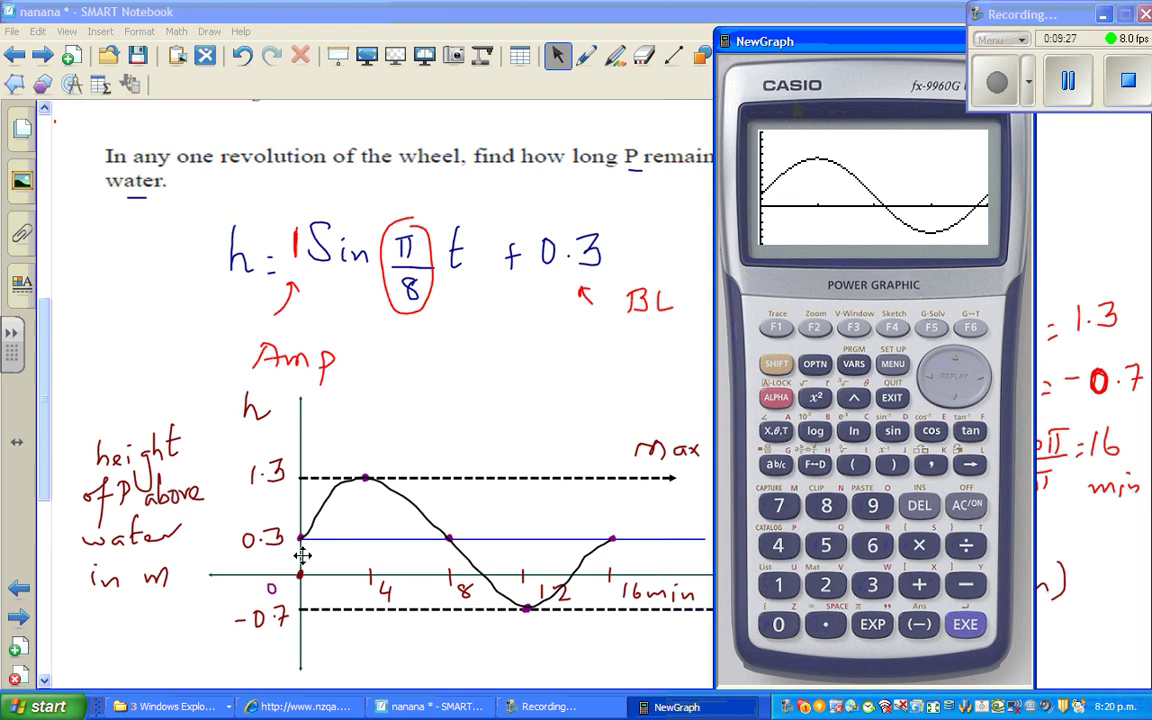
Step: Use G-Solv to confirm y-intercept 0.3, maximum (4, 1.3) and minimum (12, -0.7), then return to Notebook
{"action": "left_click", "coordinate": [931, 330]}
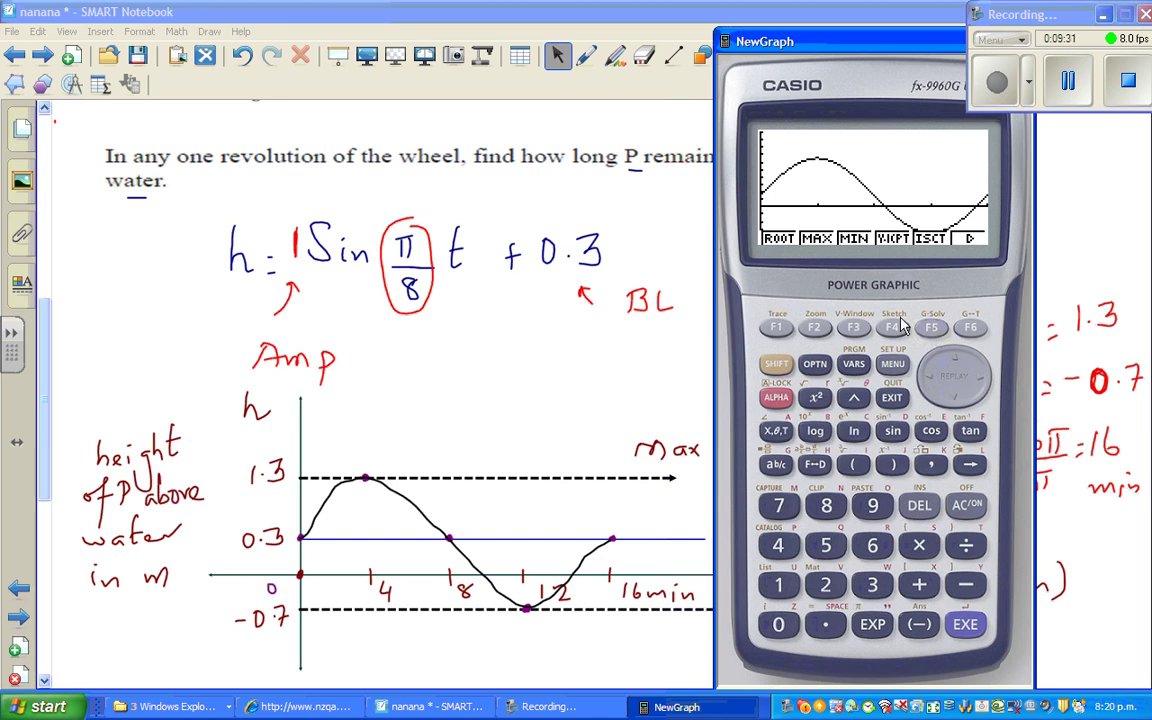
{"action": "left_click", "coordinate": [893, 328]}
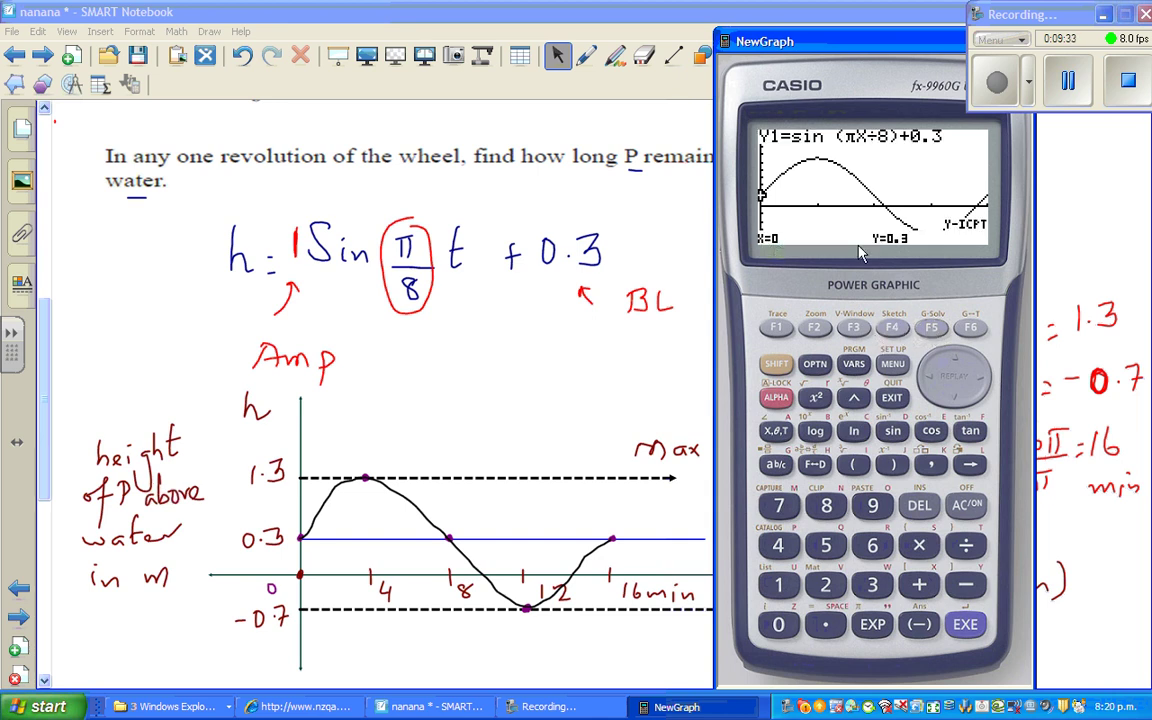
{"action": "left_click", "coordinate": [935, 331]}
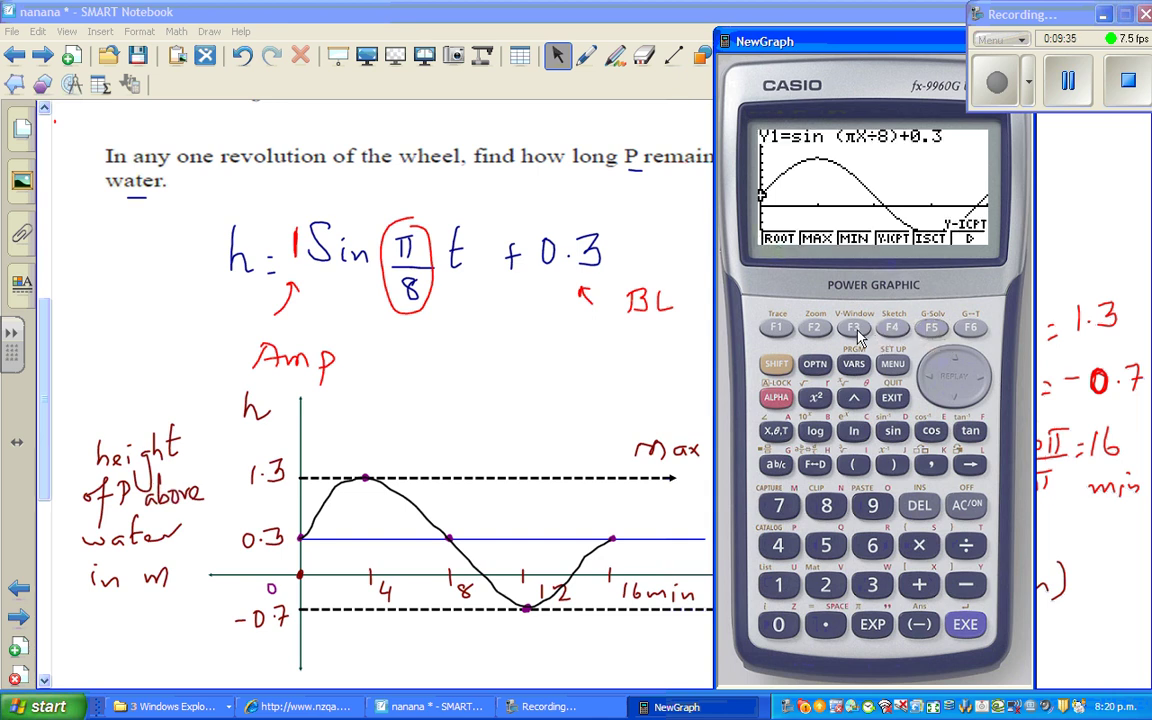
{"action": "left_click", "coordinate": [824, 331]}
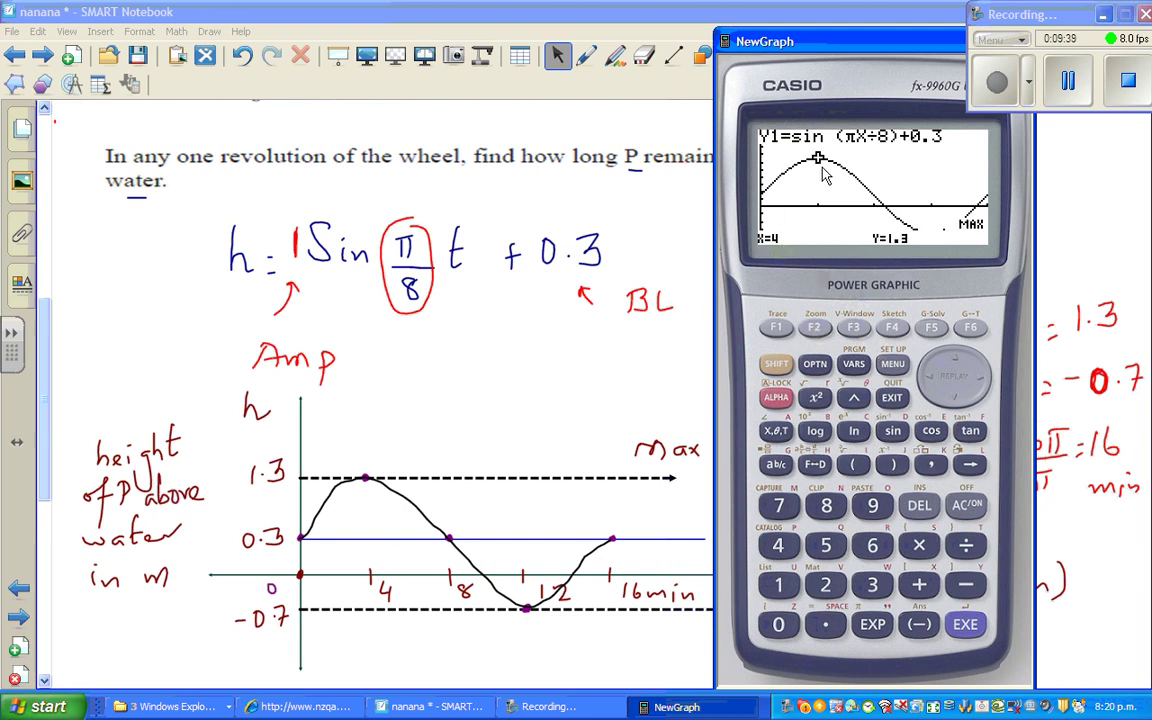
{"action": "key", "text": "Escape"}
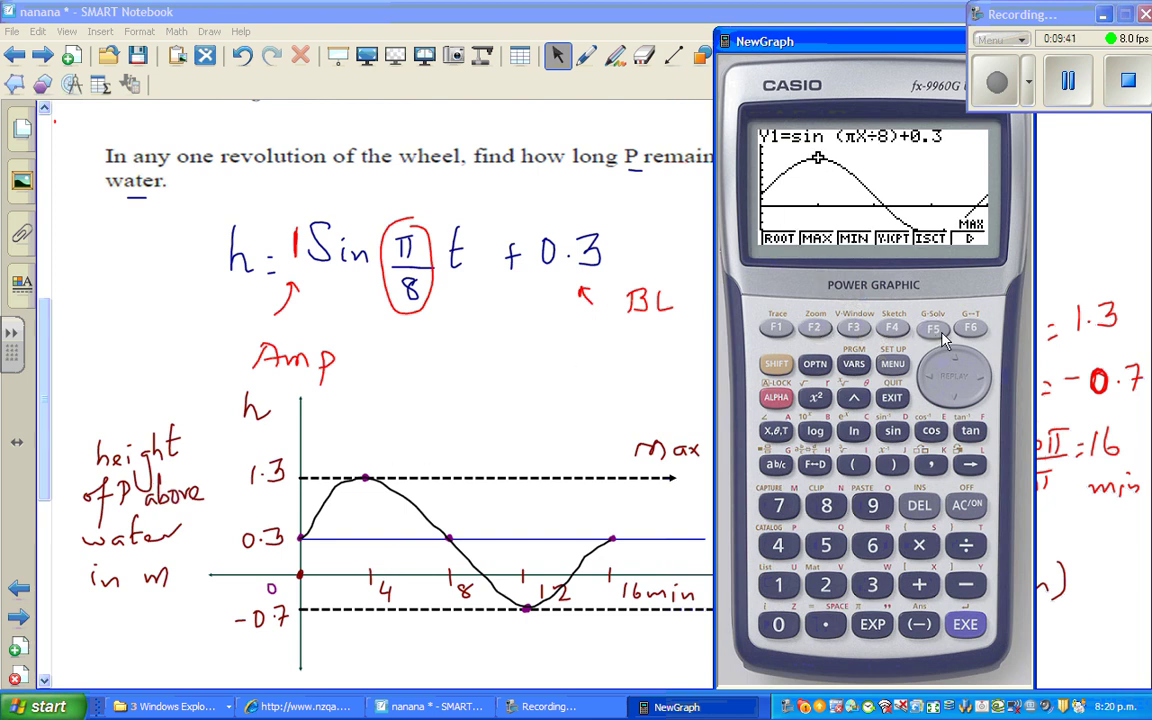
{"action": "key", "text": "Escape"}
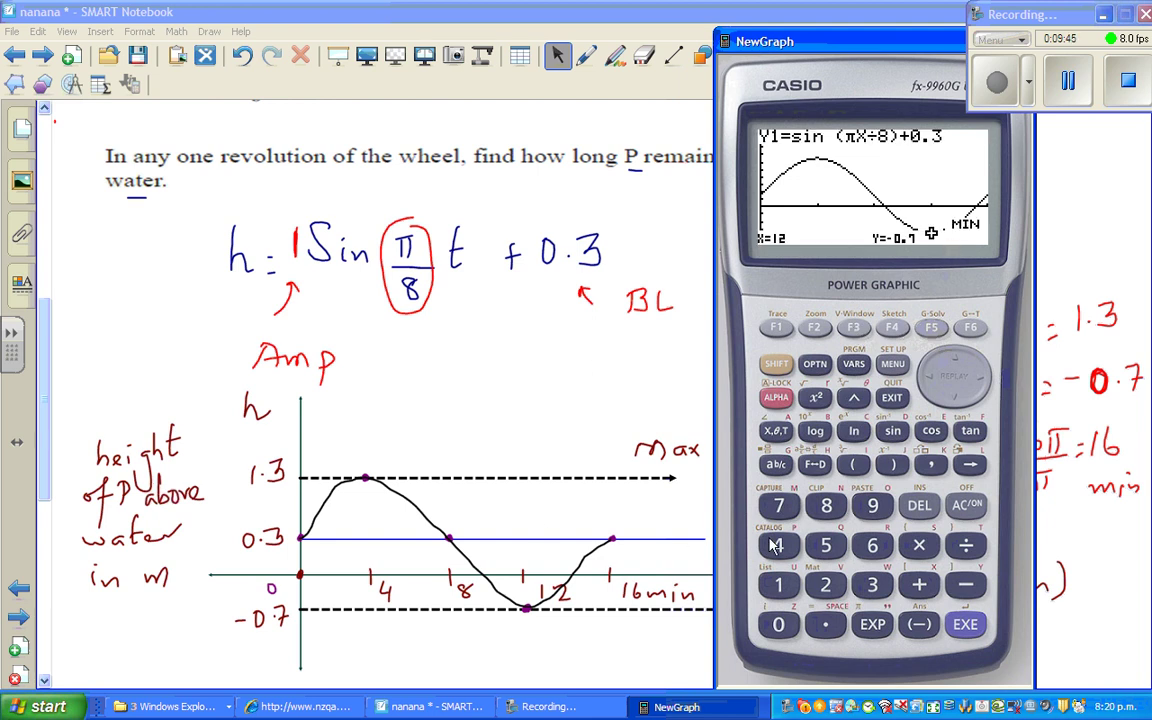
{"action": "left_click_drag", "start_coordinate": [847, 50], "coordinate": [778, 60]}
{"action": "key", "text": "alt+Tab"}
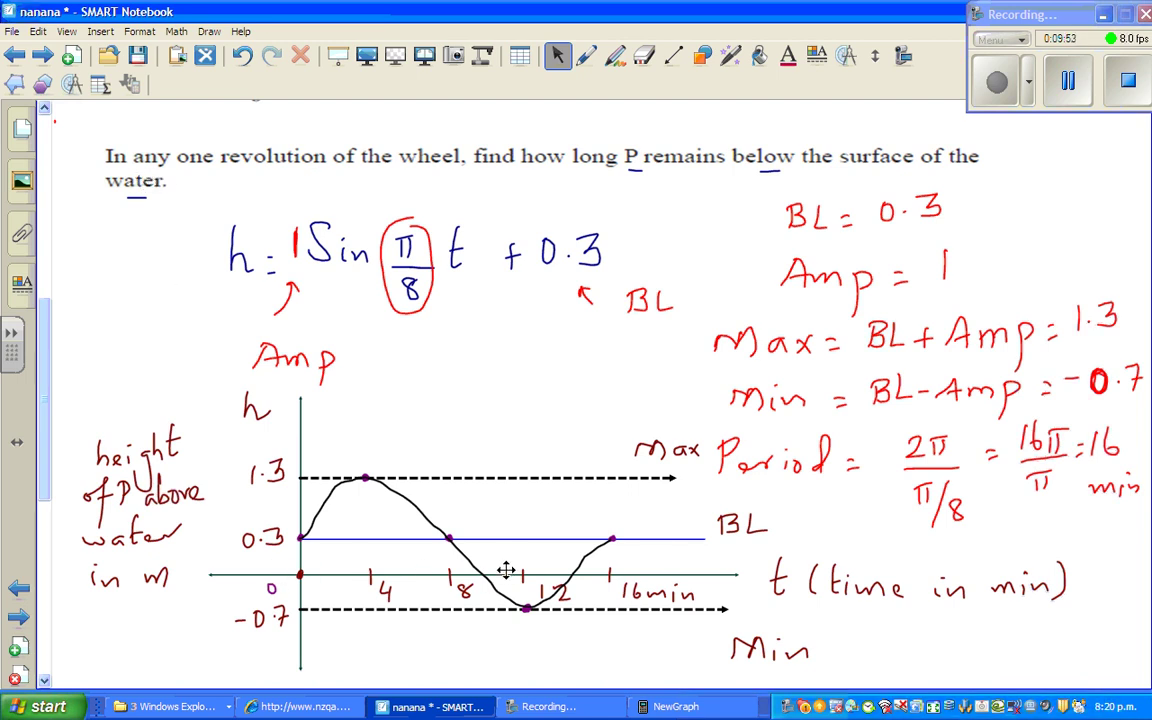
Step: Draw a red freehand arrow pointing at the blue BL baseline on the graph
{"action": "left_click", "coordinate": [587, 55]}
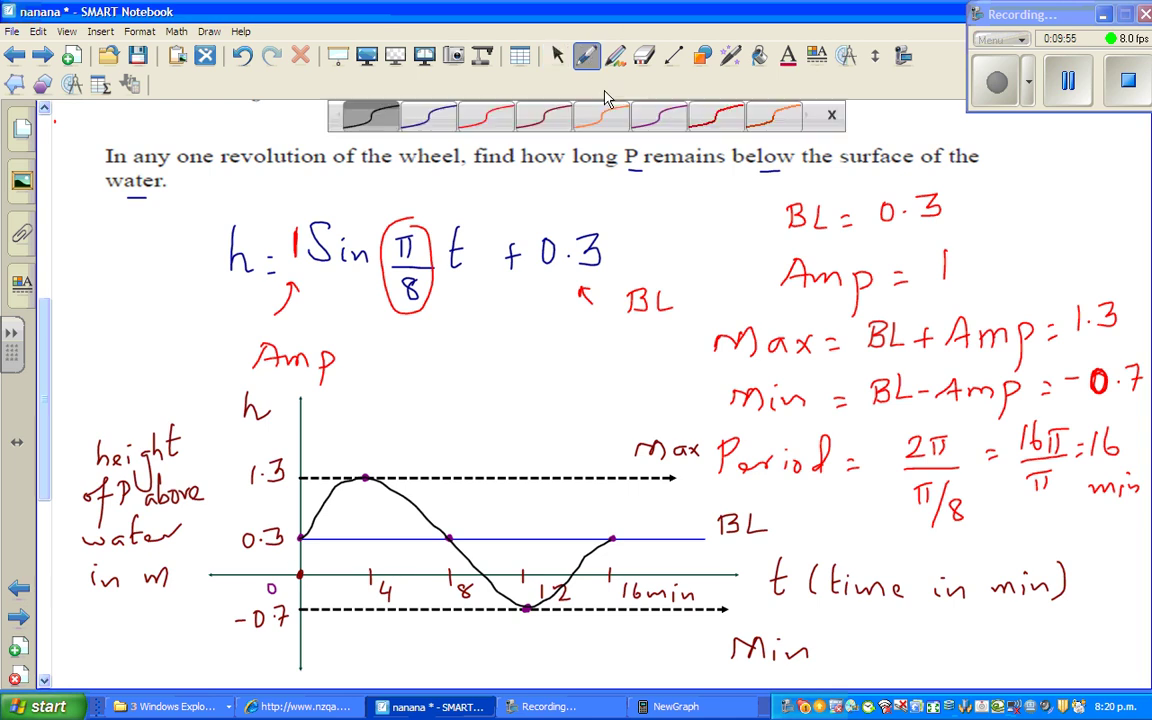
{"action": "left_click", "coordinate": [832, 117]}
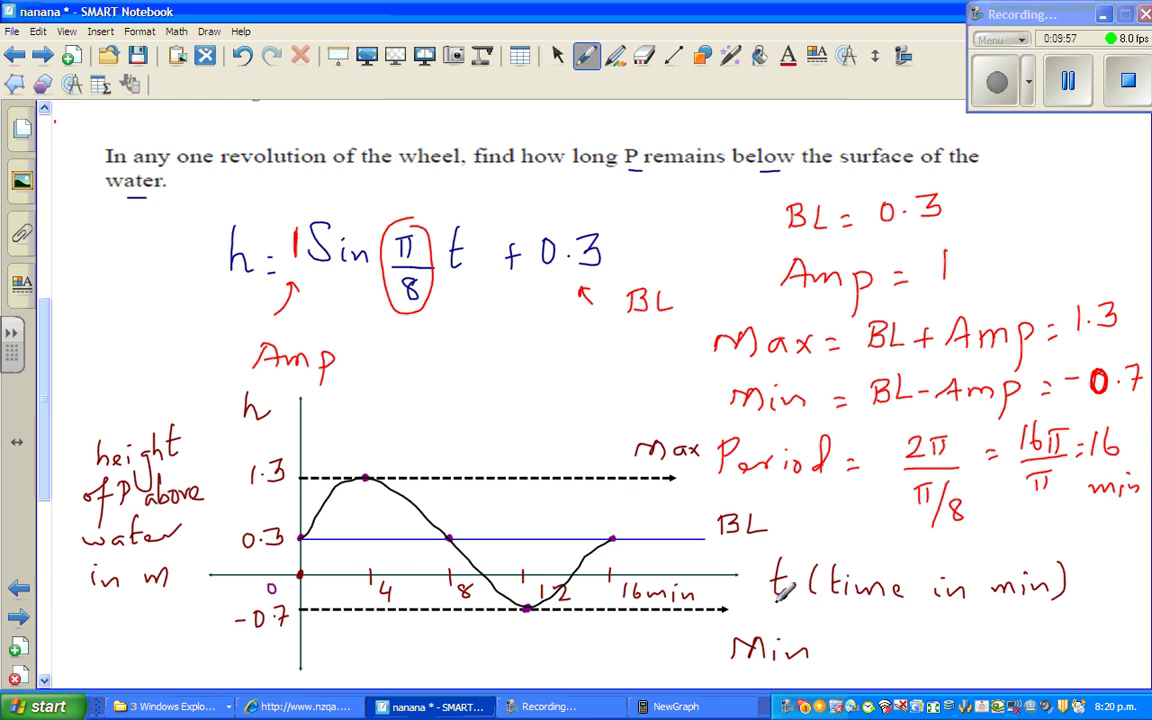
{"action": "mouse_move", "coordinate": [728, 569]}
{"action": "left_mouse_down"}
{"action": "mouse_move", "coordinate": [838, 544]}
{"action": "mouse_move", "coordinate": [869, 510]}
{"action": "mouse_move", "coordinate": [877, 540]}
{"action": "mouse_move", "coordinate": [932, 512]}
{"action": "left_mouse_up"}
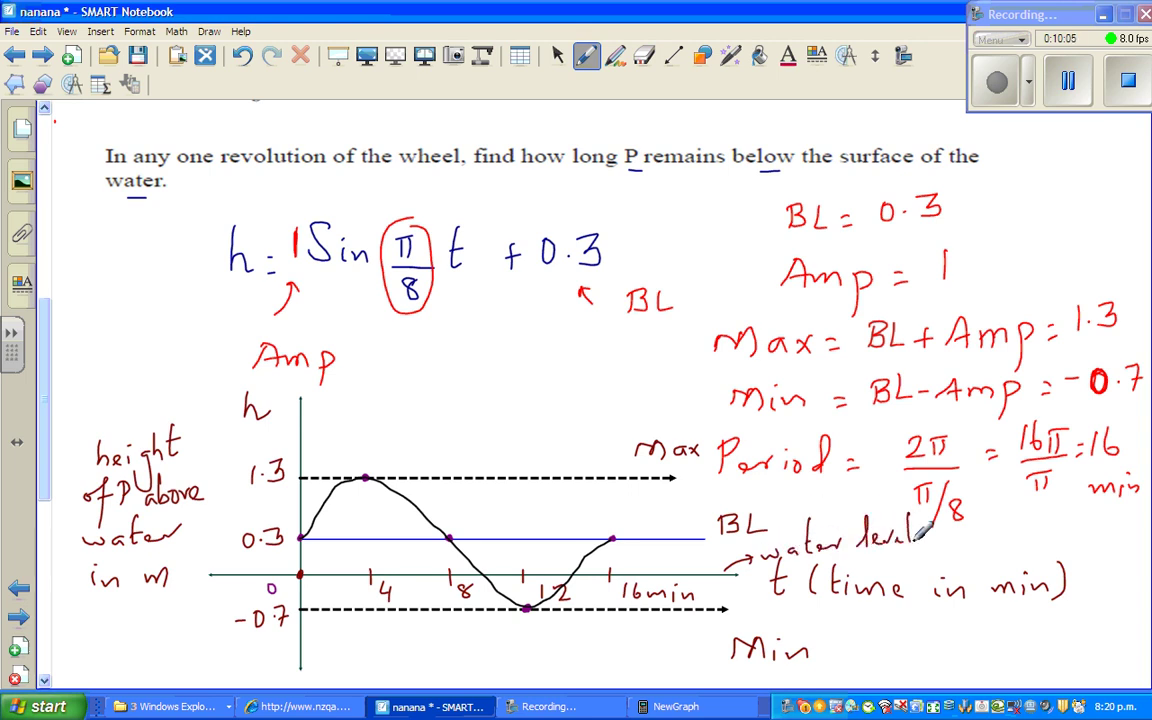